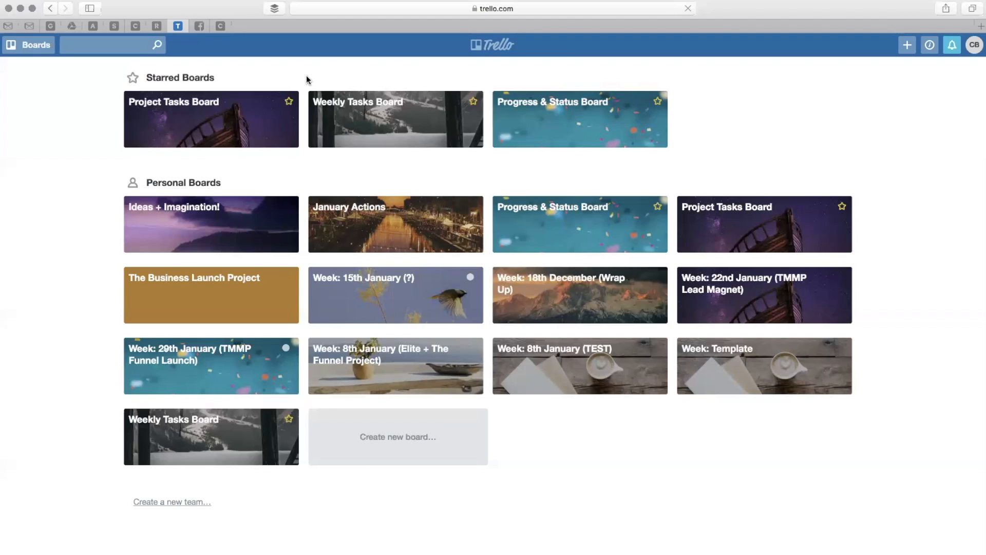
Open the Project Tasks Board and add three lists named Stage 1, Stage 2 and Stage 3.
left_click(222, 125)
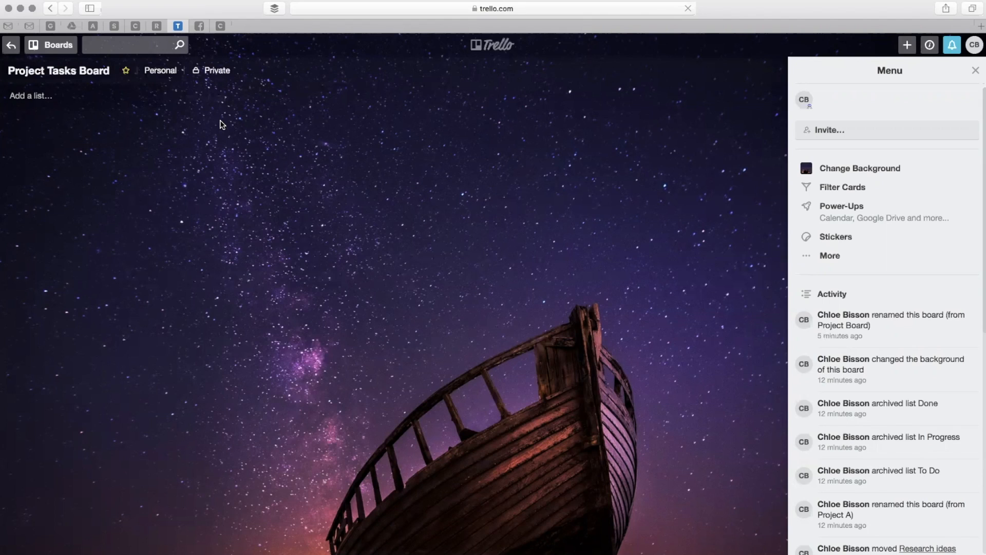
left_click(39, 102)
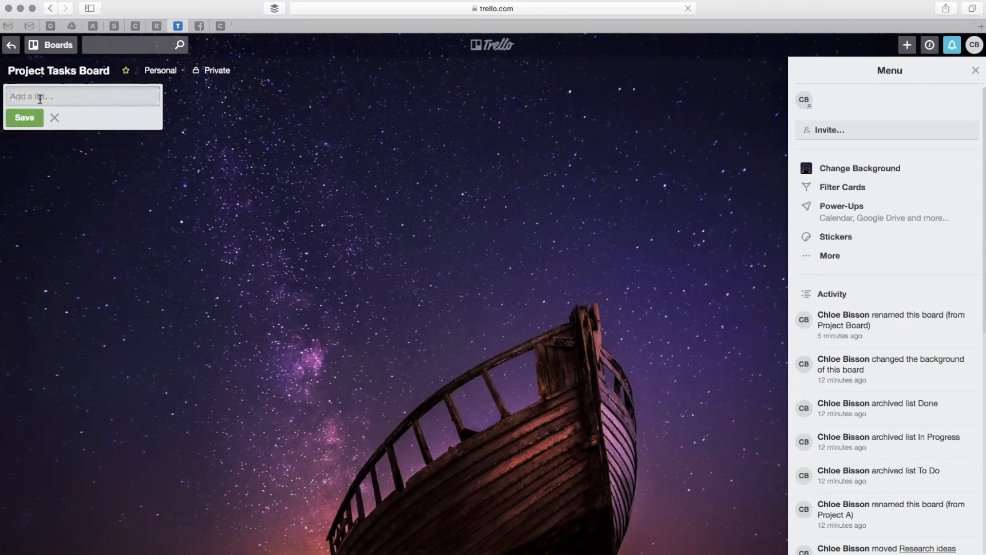
type("Stage 1")
left_click(23, 117)
type("Stage 2")
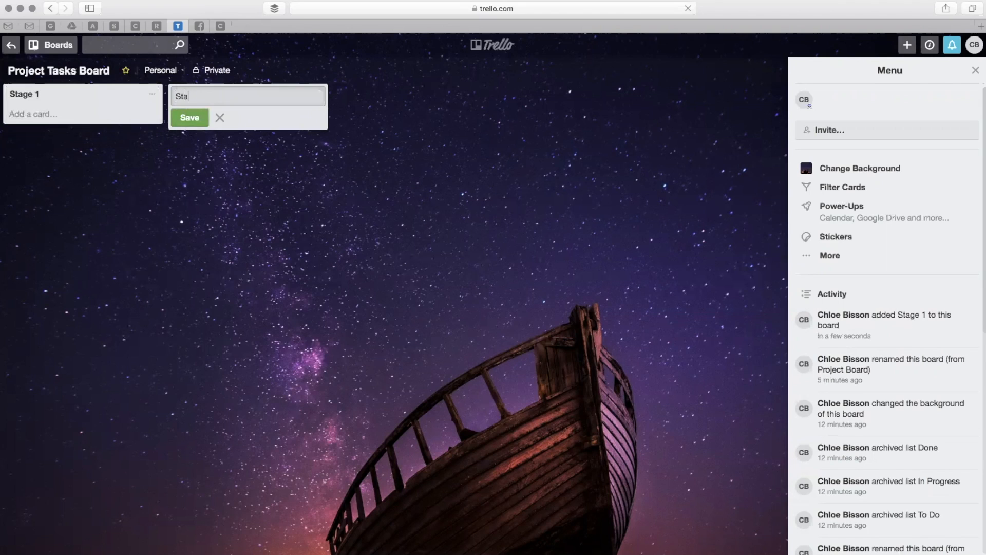
left_click(187, 123)
type("Stg")
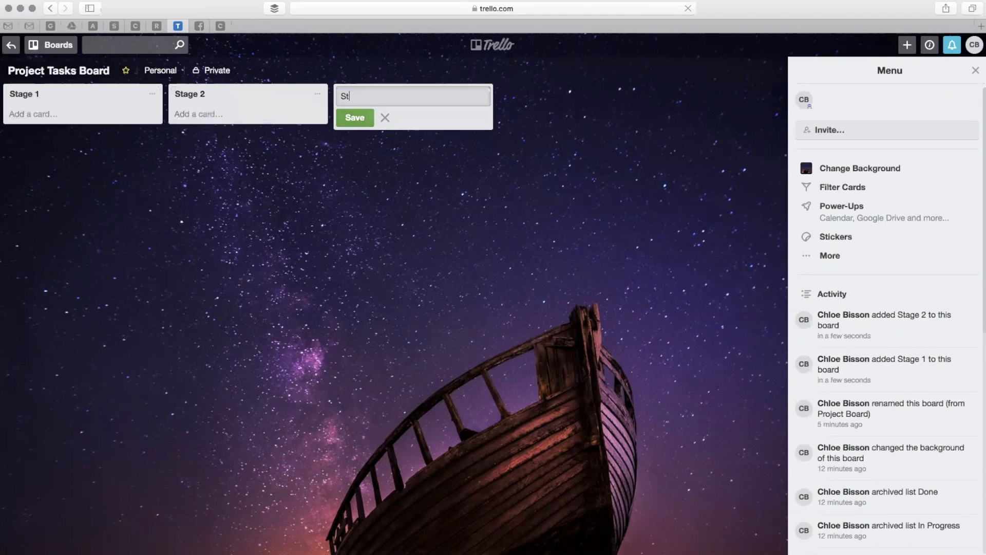
key("BackSpace")
type("age 3")
left_click(354, 117)
left_click(362, 222)
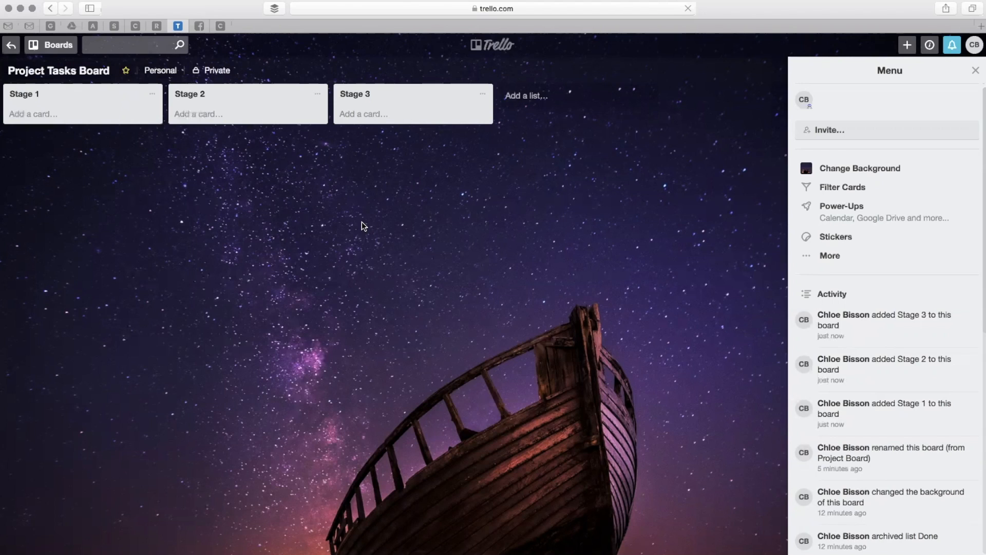
Add three cards to the Stage 1 list: "Step 1 - xyz", "Step 2 - xyz" and "Step 3 - abc".
left_click(105, 113)
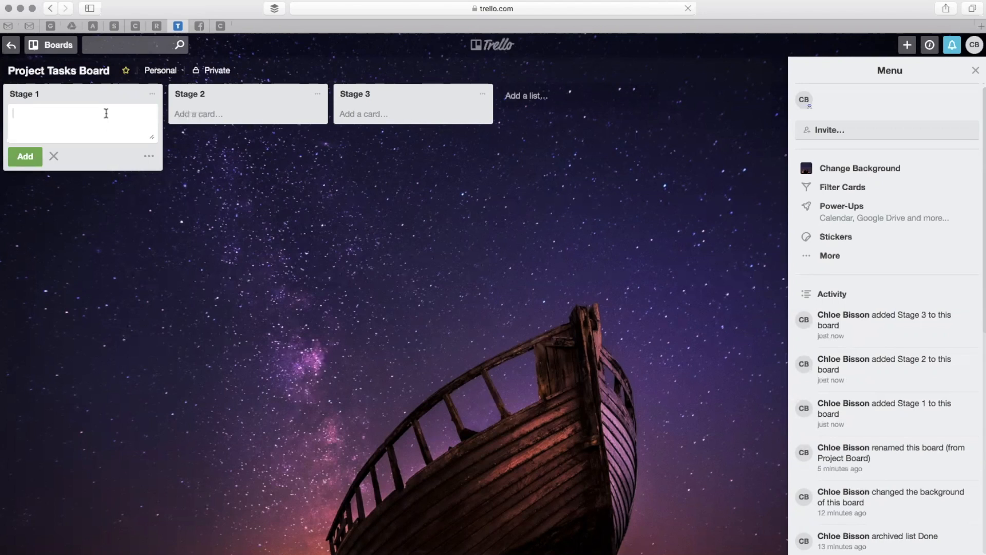
type("Step 1 - xyz")
left_click(14, 156)
type("Step 2 - xyz")
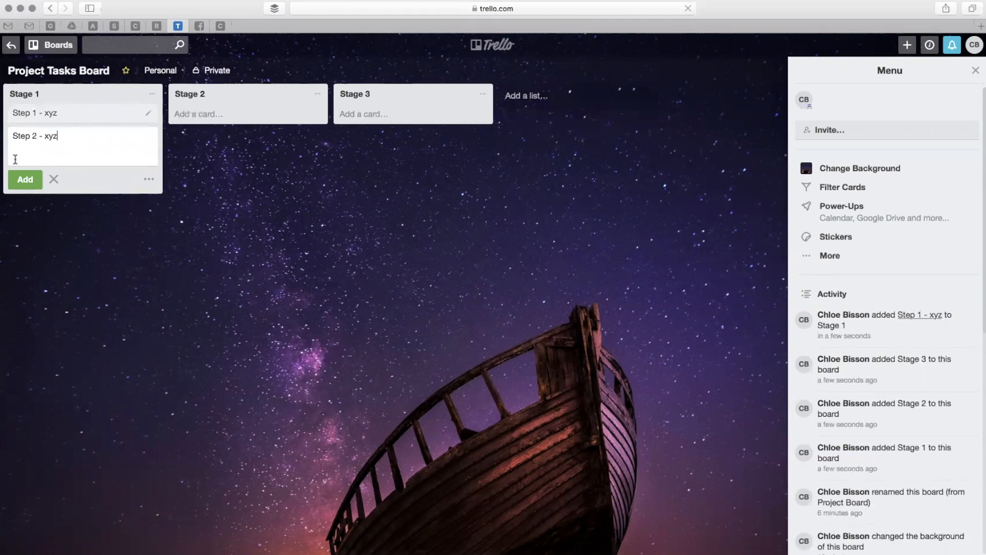
left_click(14, 180)
type("Step 3 - abc")
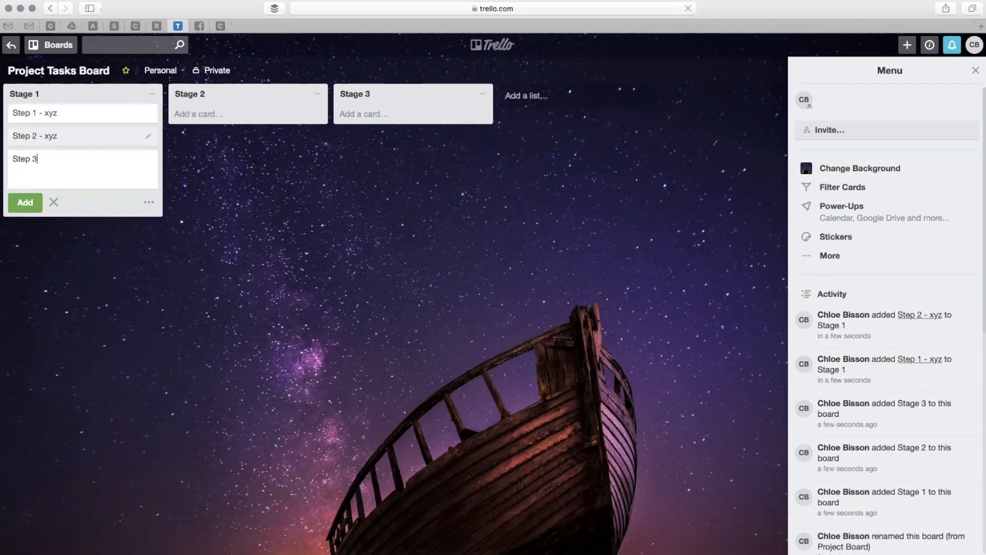
left_click(11, 203)
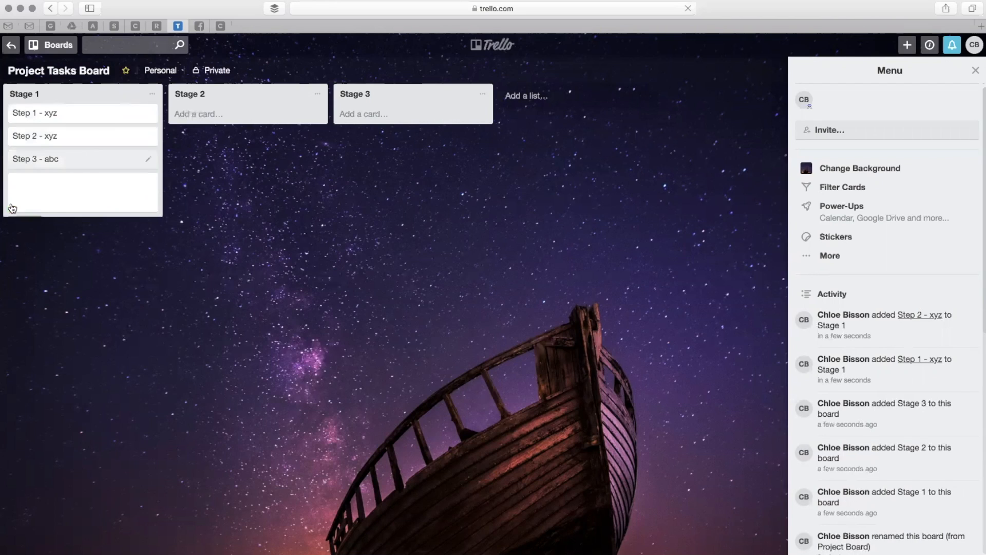
left_click(47, 289)
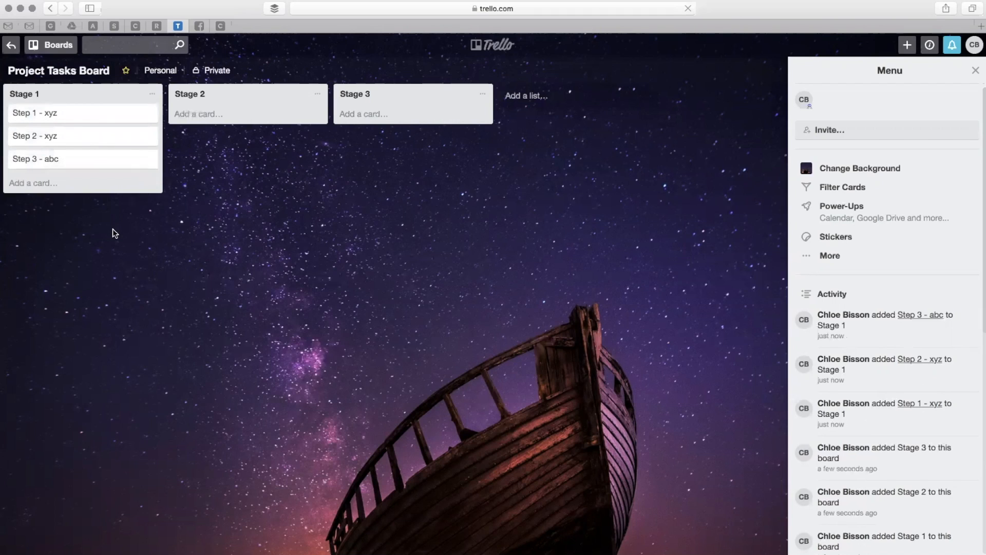
Add a fourth card with the placeholder title "nvdklsbzbnlsk" to the Stage 1 list.
left_click(81, 184)
type("nvdklsbznlsk")
left_click(76, 280)
left_click(95, 184)
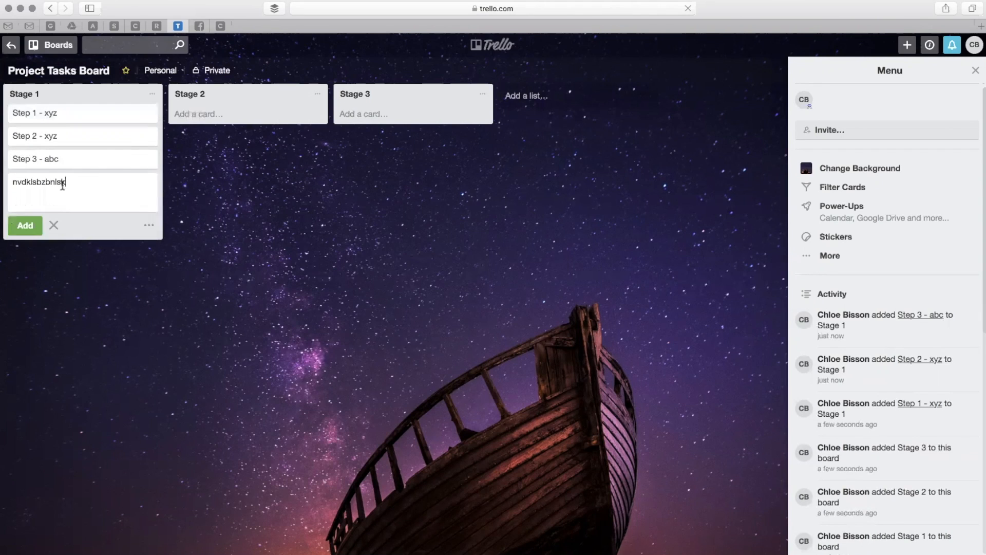
left_click(41, 222)
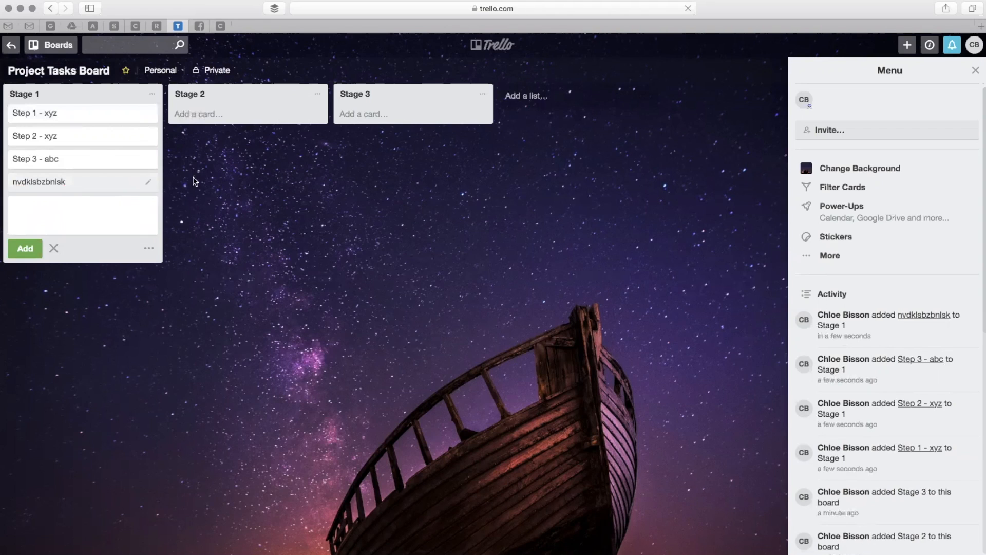
Rename the placeholder card at the end of the Stage 1 list to "Step 4 - def".
left_click(148, 185)
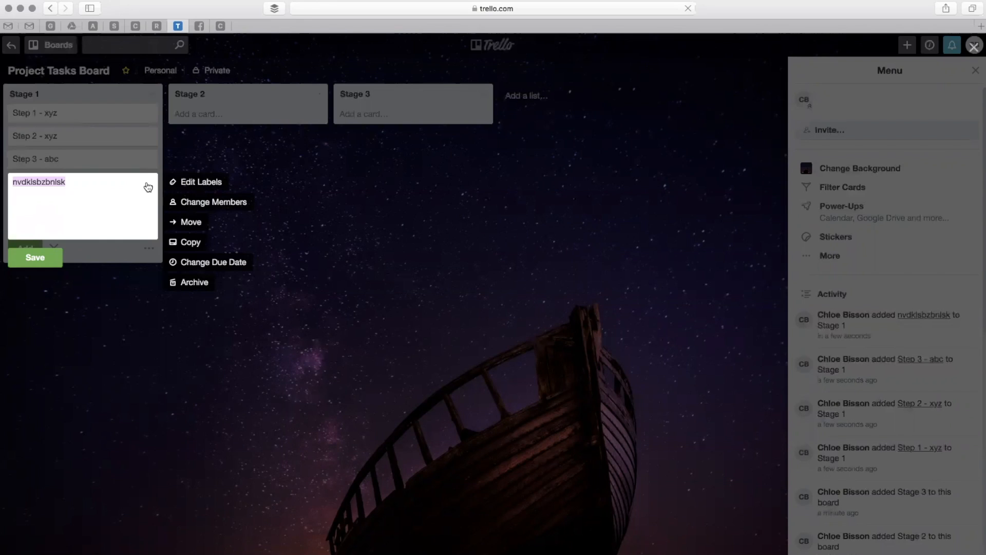
type("Step 4 ")
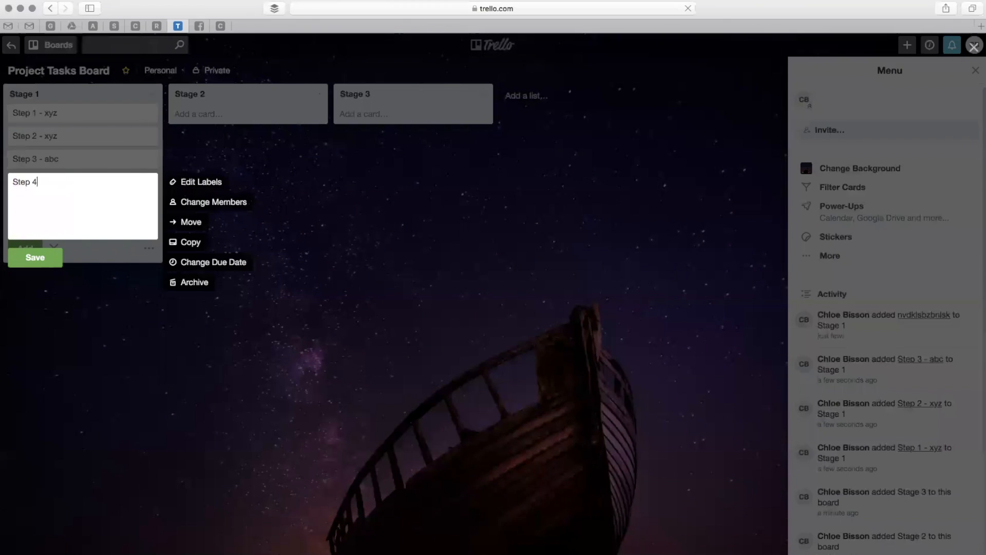
type("- def")
left_click(41, 262)
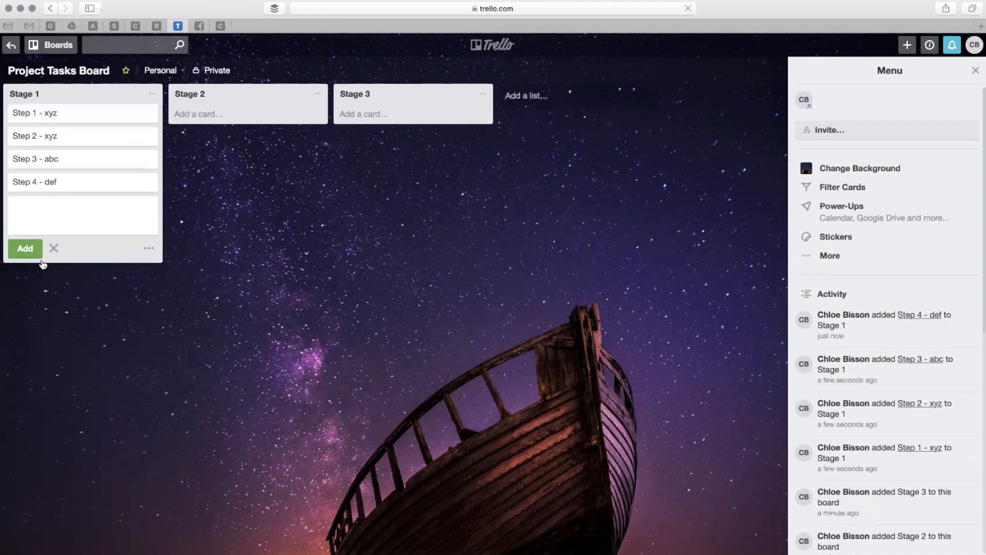
Try the green, yellow and orange labels on the "Step 4 - def" card and remove them again.
left_click(151, 182)
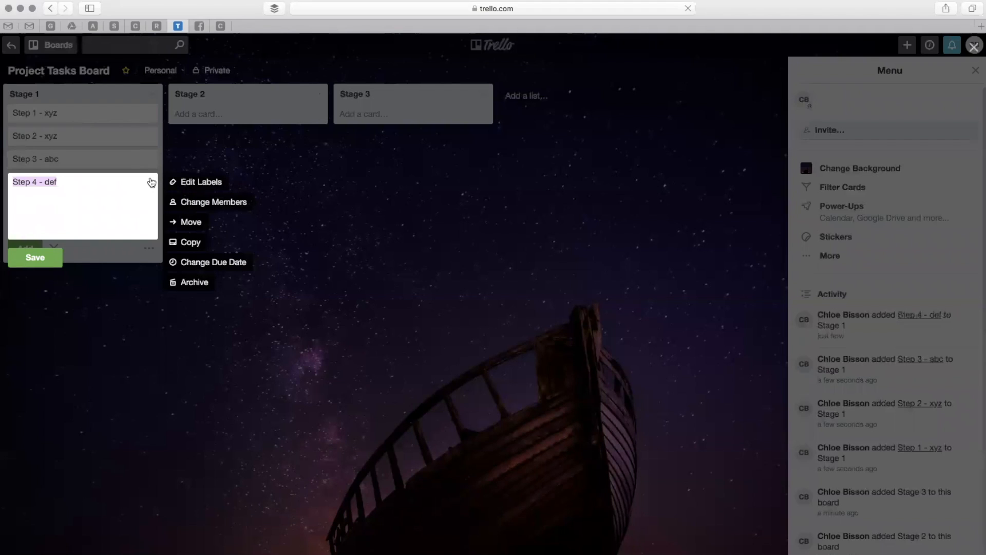
left_click(191, 183)
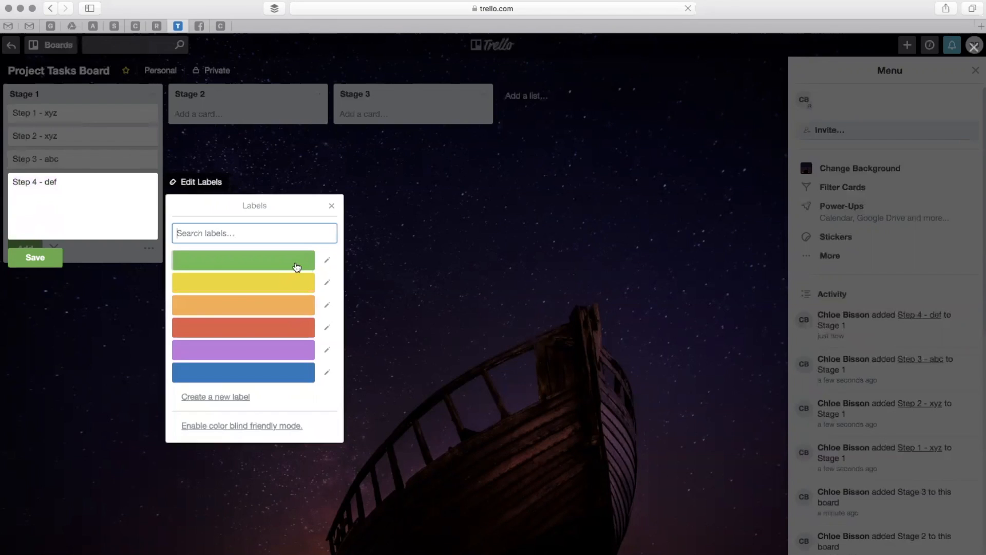
left_click(295, 265)
left_click(283, 284)
left_click(273, 312)
left_click(277, 267)
left_click(276, 284)
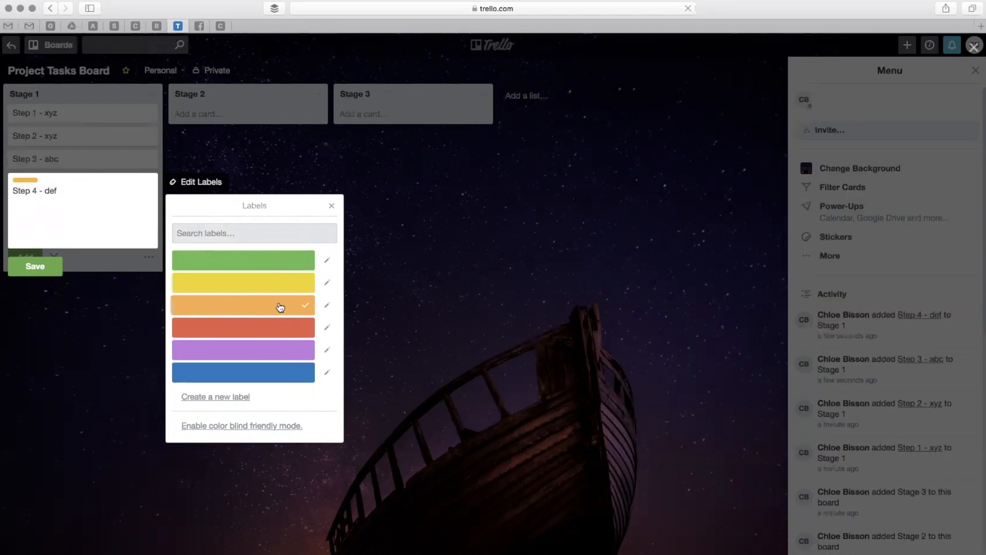
left_click(280, 307)
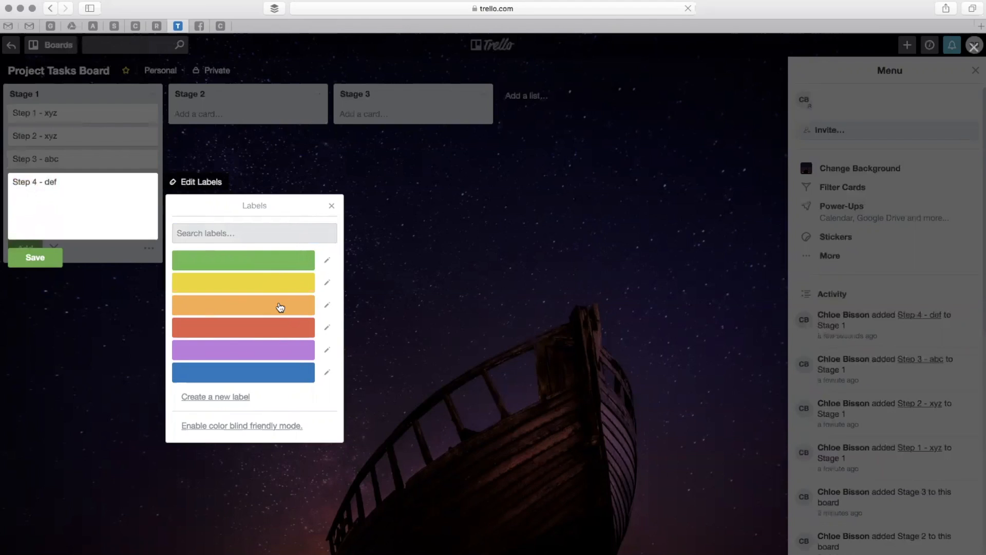
left_click(285, 258)
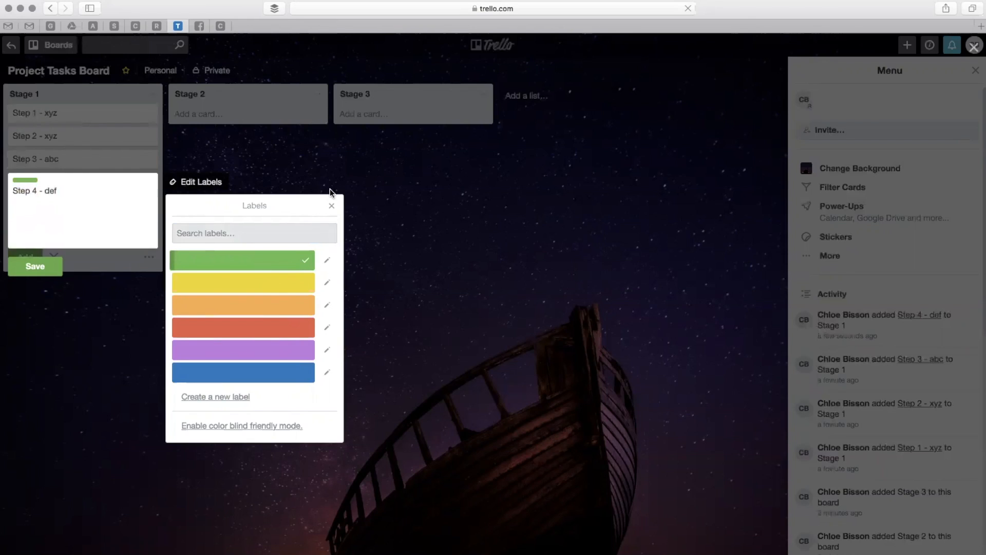
left_click(303, 264)
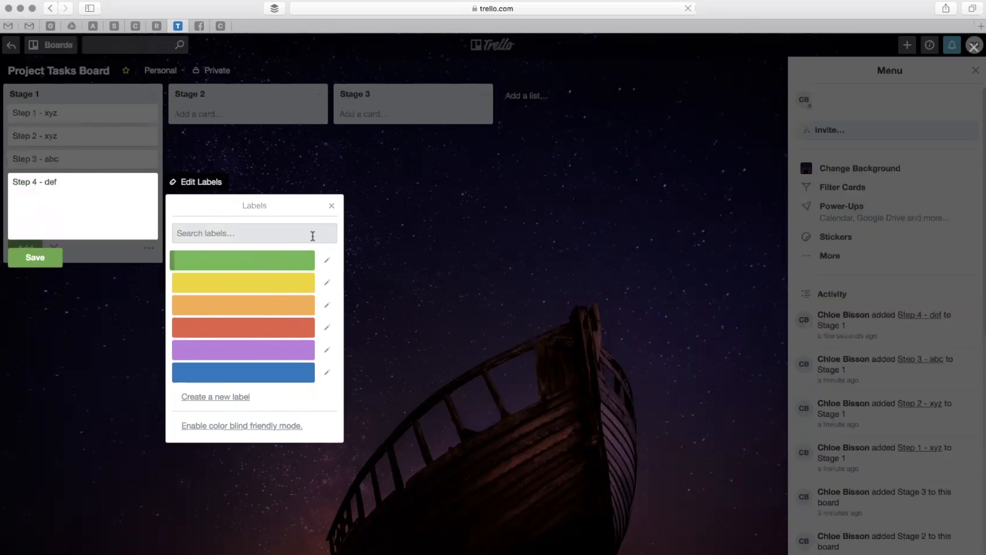
left_click(332, 206)
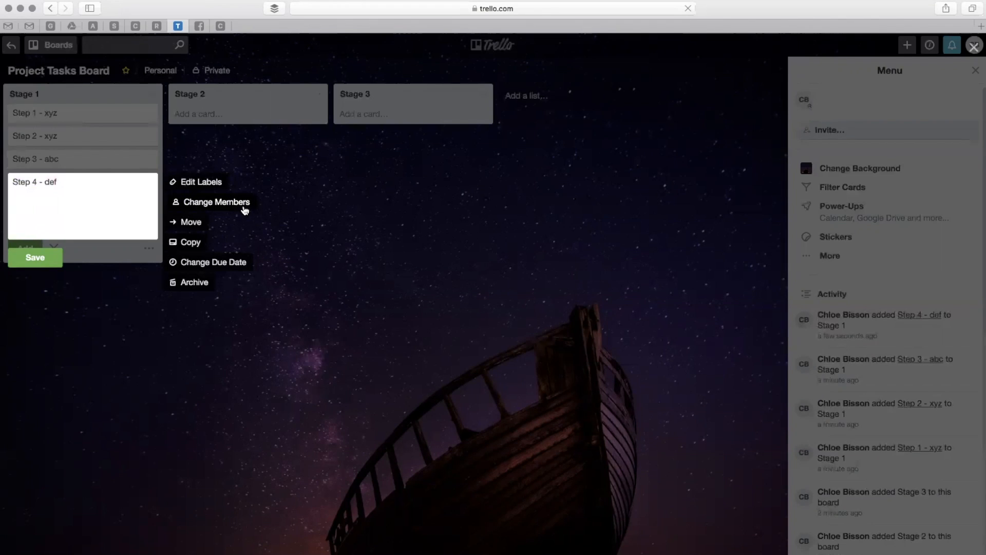
Try Stage 2 and position 2 as move destinations for the "Step 4 - def" card, and restore Stage 1, position 4.
left_click(194, 222)
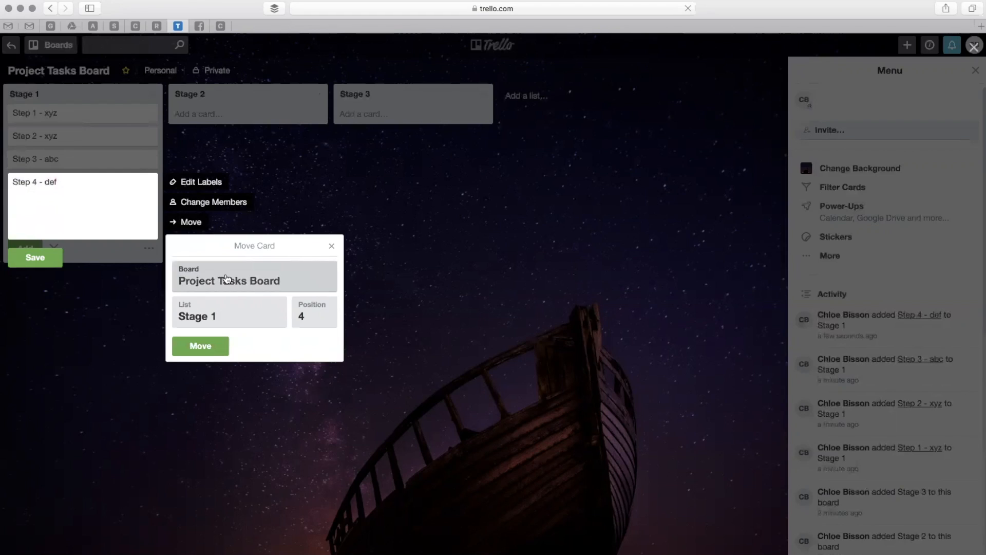
left_click(230, 321)
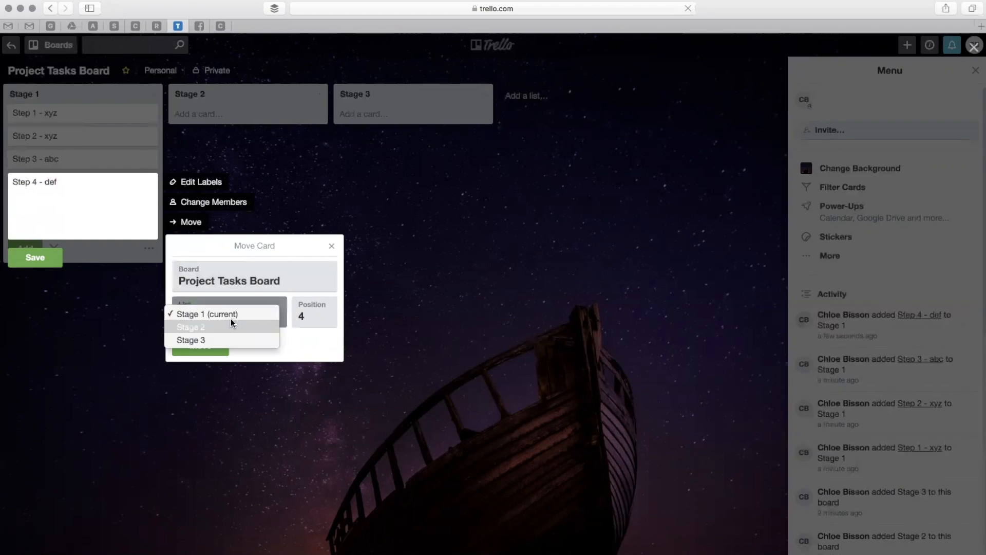
left_click(232, 327)
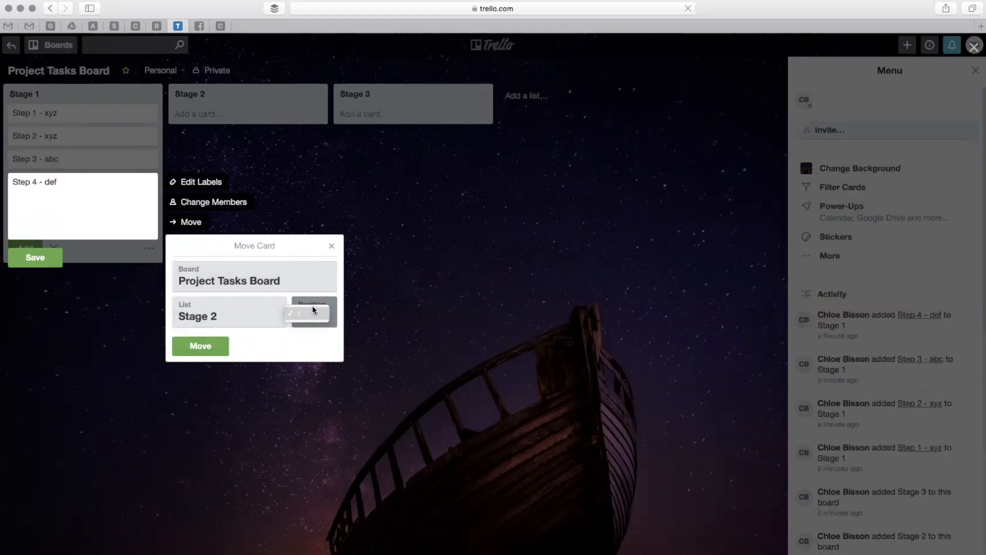
left_click(315, 316)
left_click(244, 316)
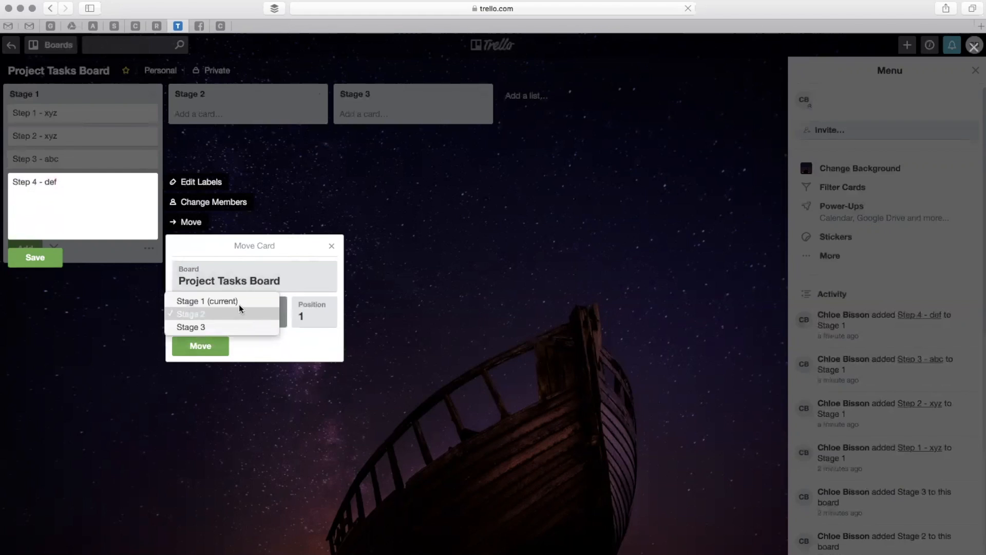
left_click(238, 302)
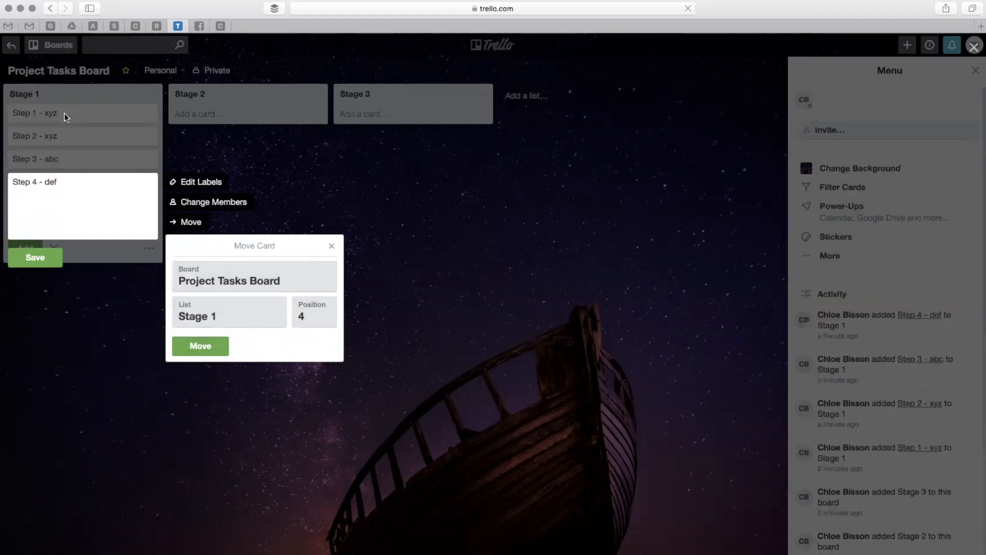
left_click(330, 312)
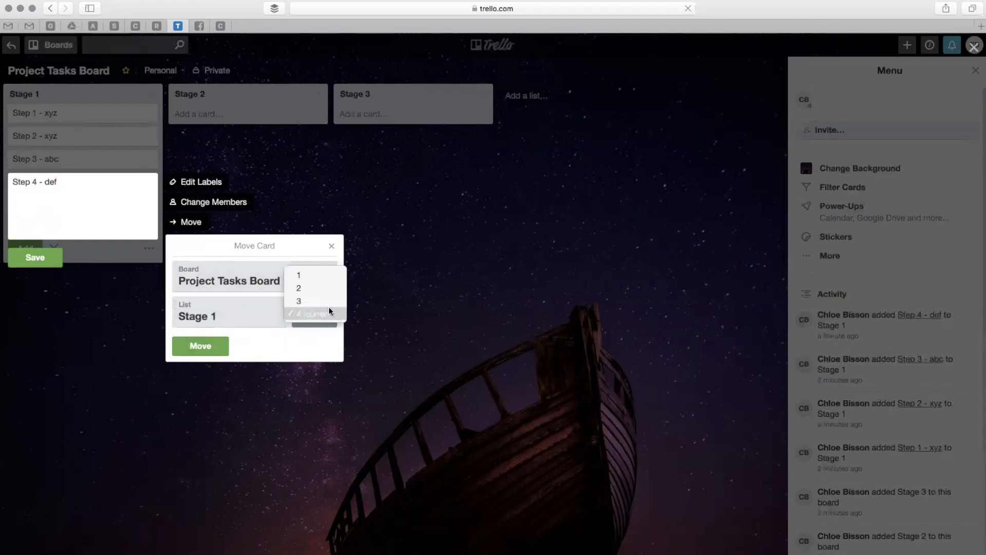
left_click(325, 288)
left_click(319, 321)
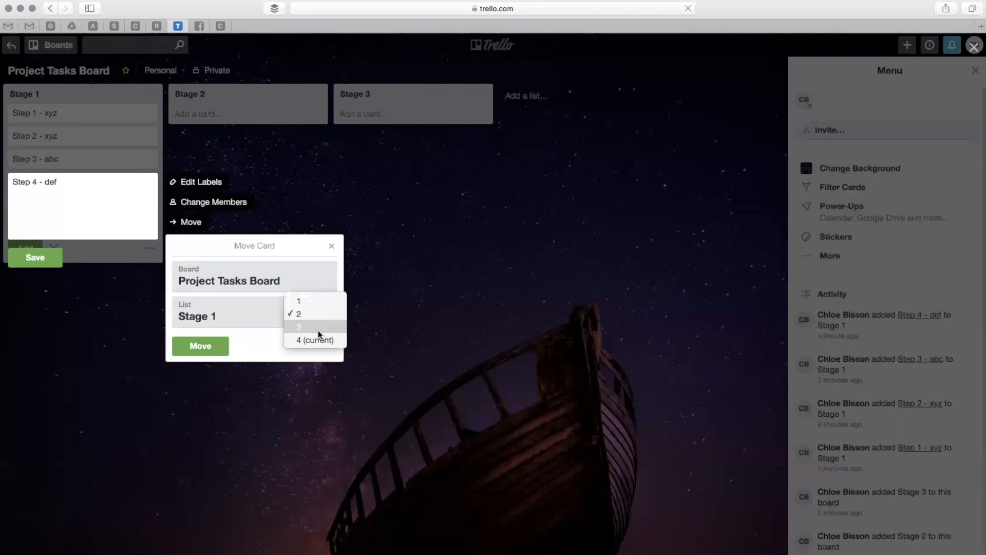
left_click(319, 341)
left_click(204, 344)
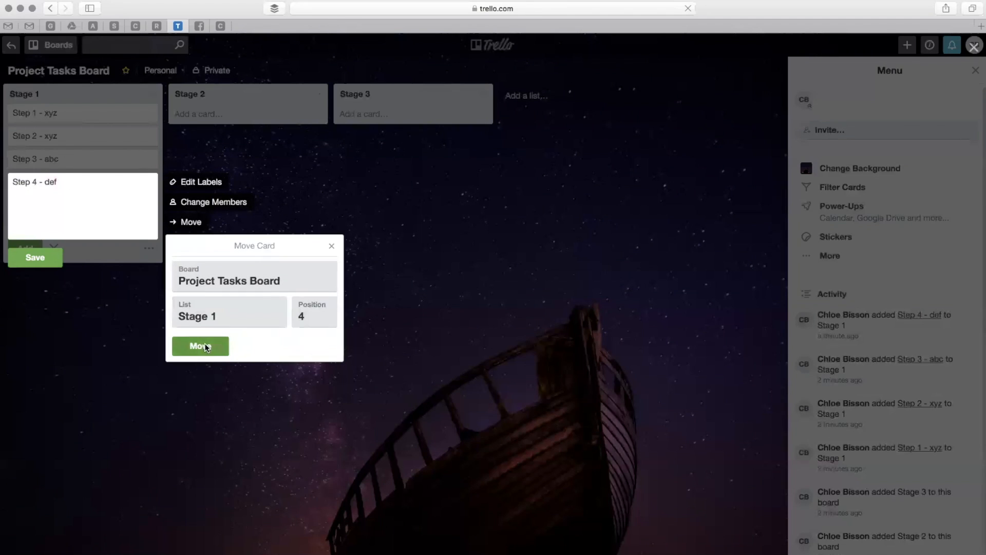
left_click(78, 324)
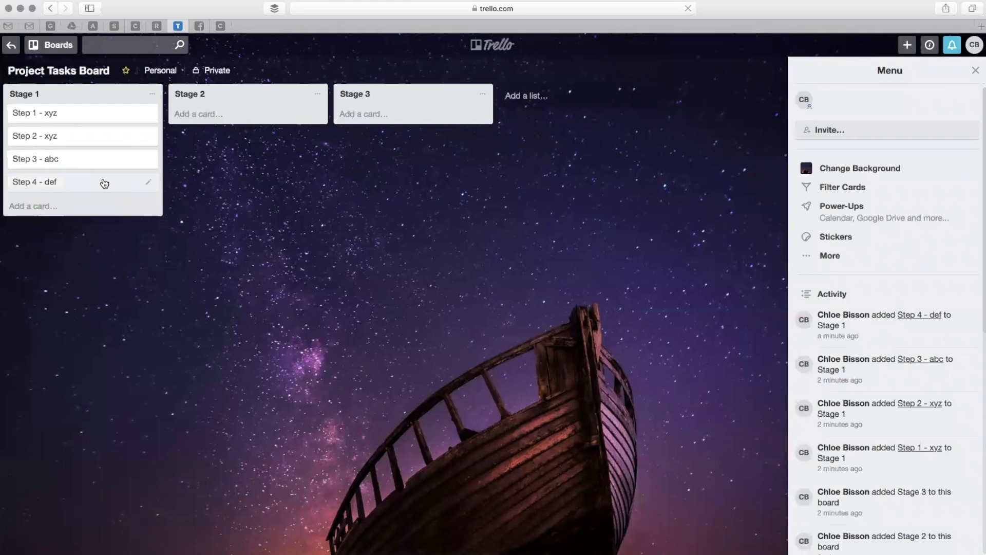
Add a checklist titled "Social Media Post" to the "Step 4 - def" card.
left_click(148, 183)
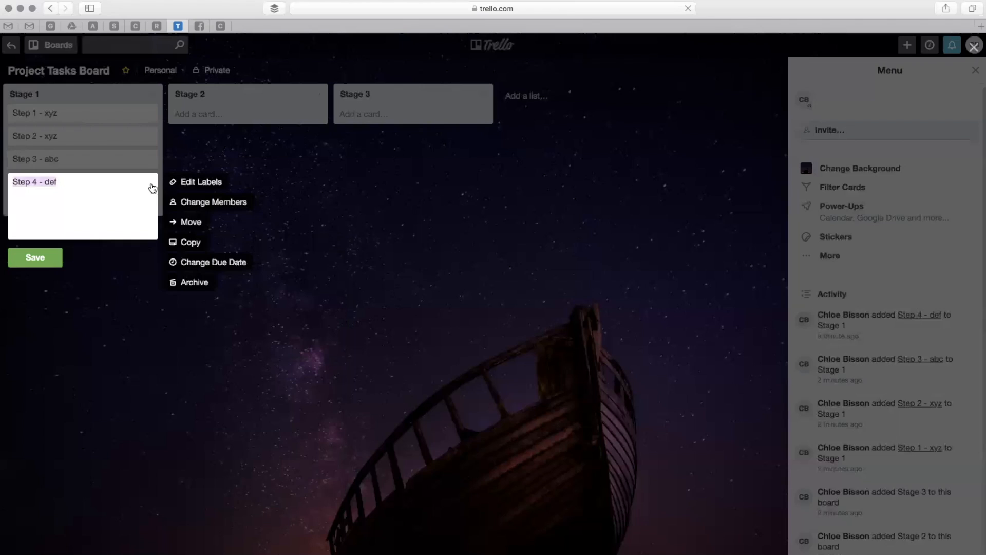
left_click(125, 336)
left_click(72, 184)
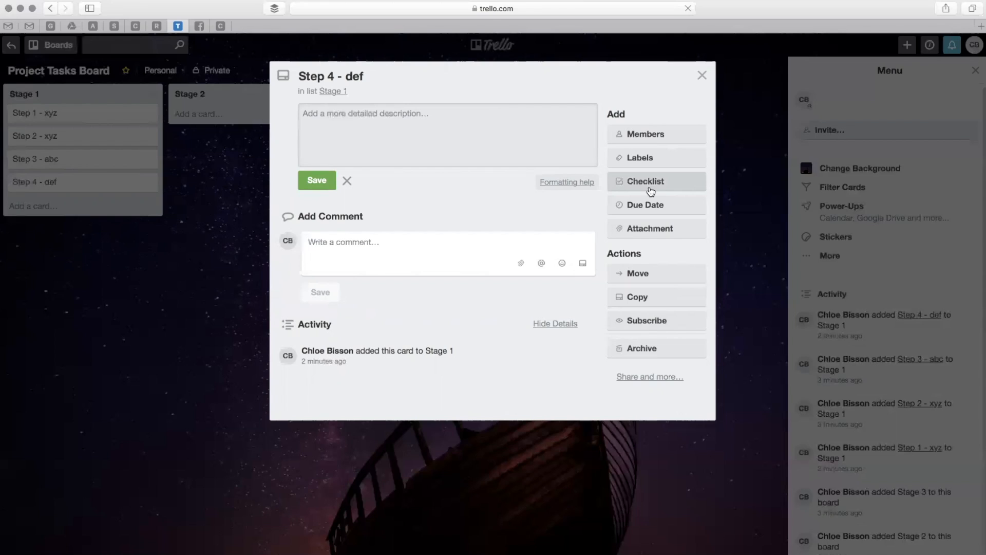
left_click(646, 182)
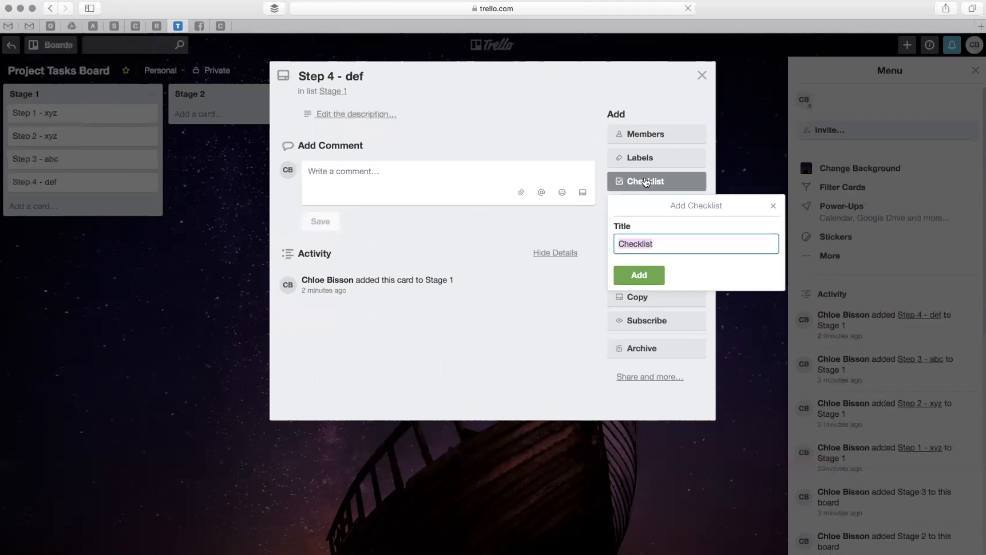
type("Social M")
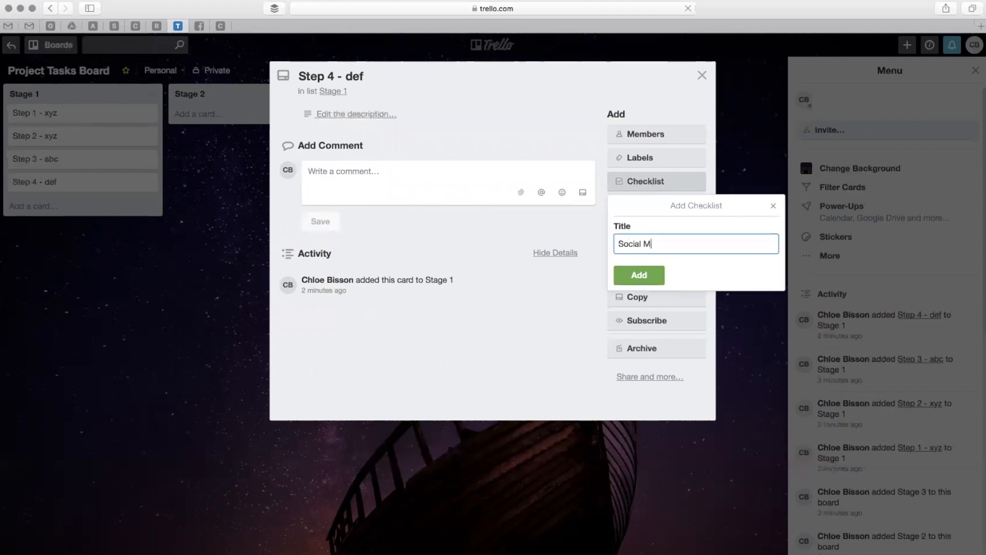
type("edia Post")
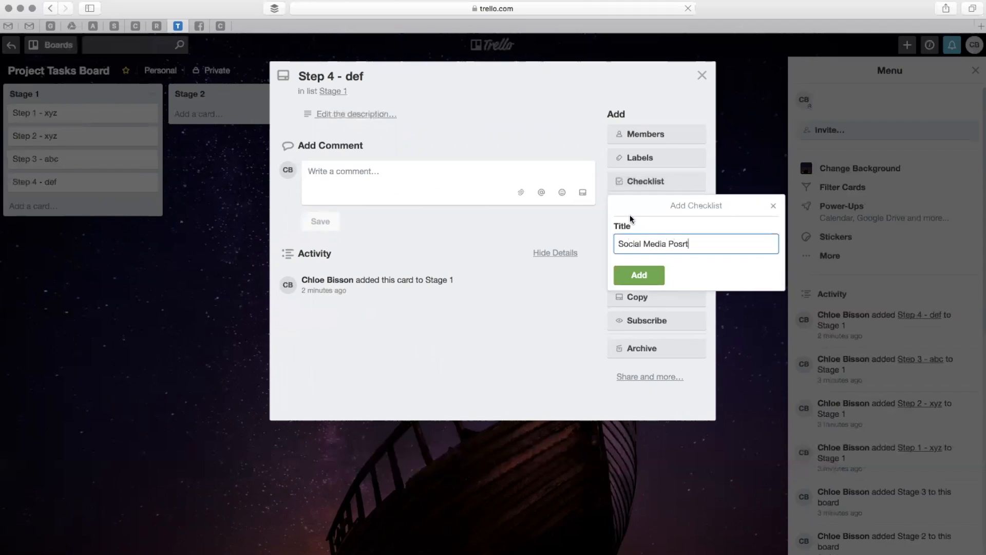
left_click(641, 282)
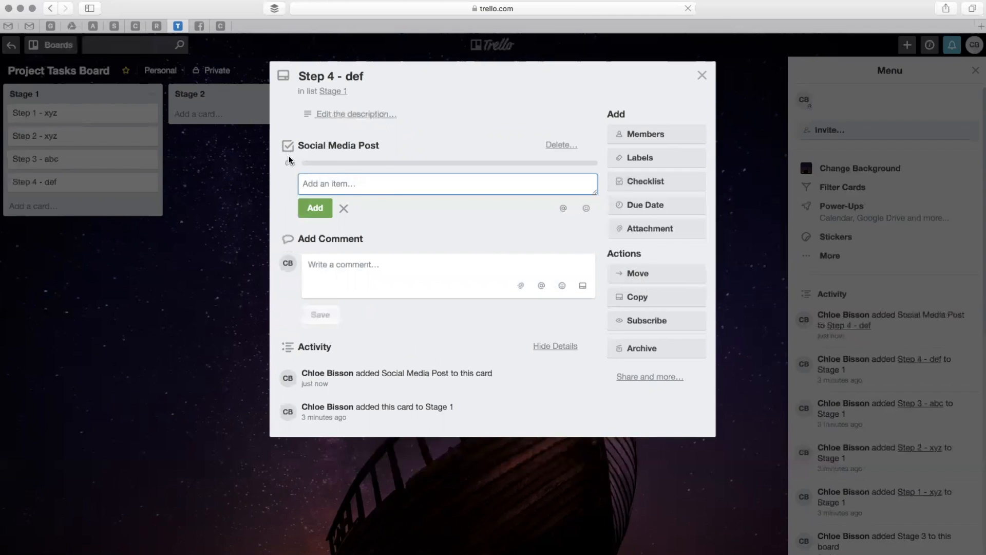
Add the items "1) Write post" and "2) Create graphic (if required)" to the Social Media Post checklist.
type("1) Write post")
key("Return")
type("2) ")
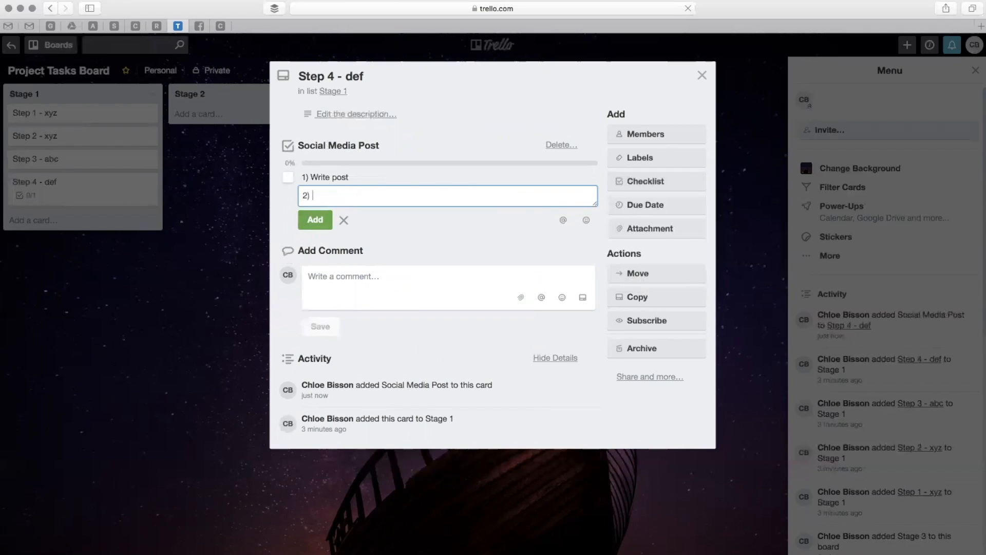
type("Create graphic (if required)")
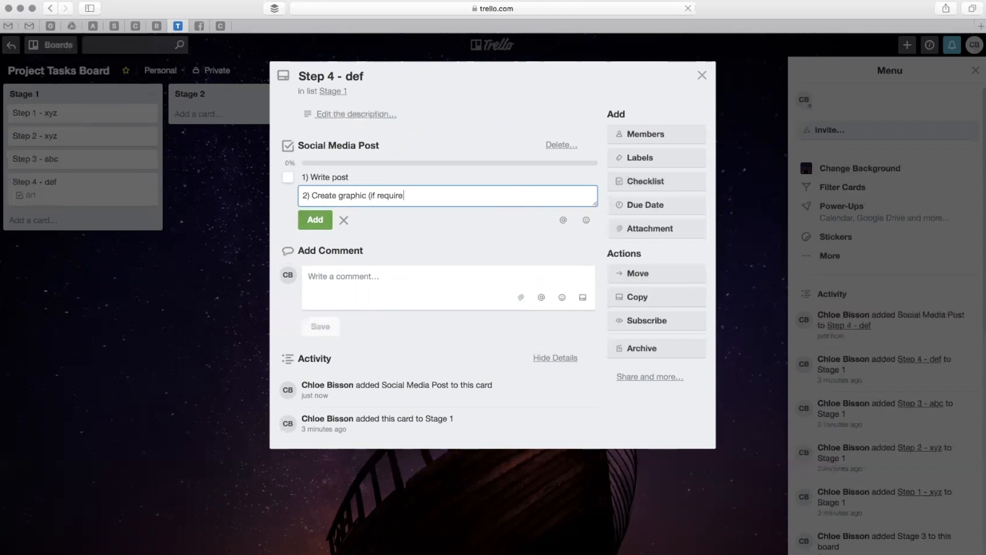
left_click(317, 219)
Add the checklist items "3) Schedule post in my diary" and "4) Schedule post on FB / post directly on FB".
type("3) Scehdu")
key("BackSpace")
key("BackSpace")
key("BackSpace")
key("BackSpace")
type("hedule post in my diary")
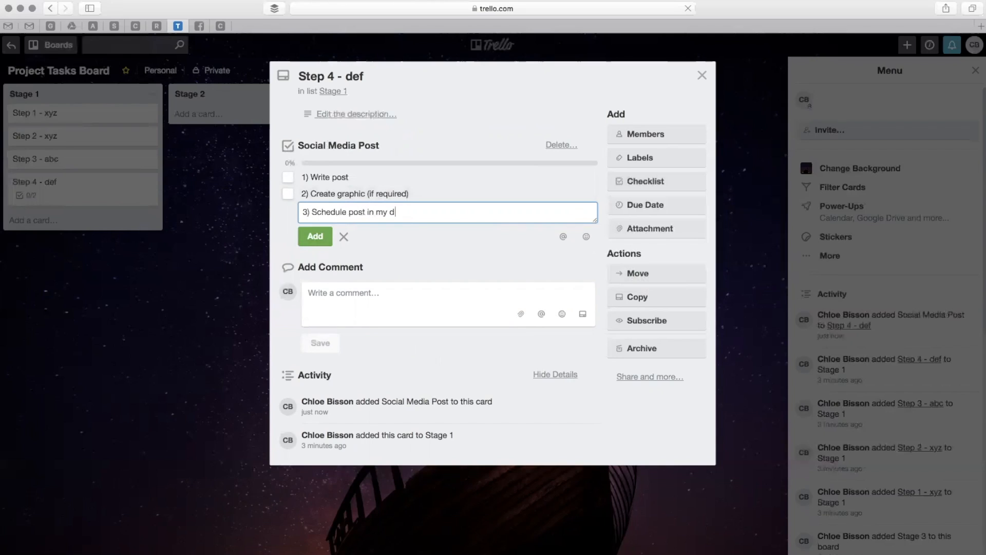
left_click(326, 232)
type("4) Schedule post")
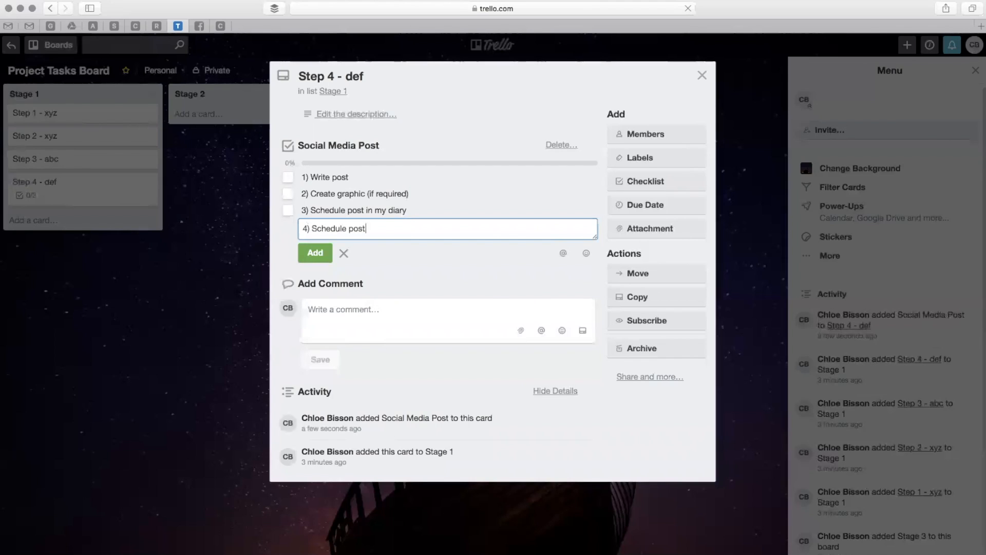
type(" on FB / post directly on FB")
left_click(303, 255)
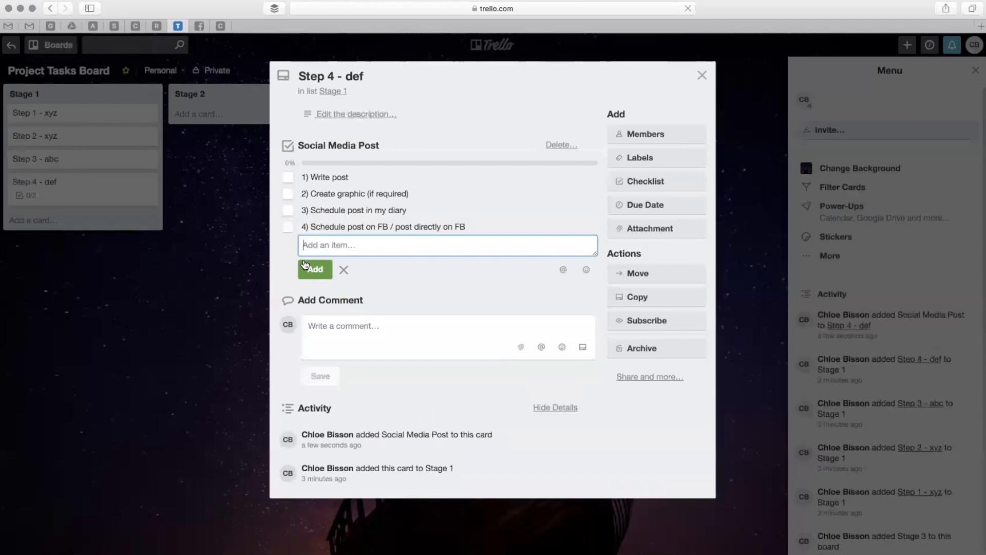
left_click(411, 274)
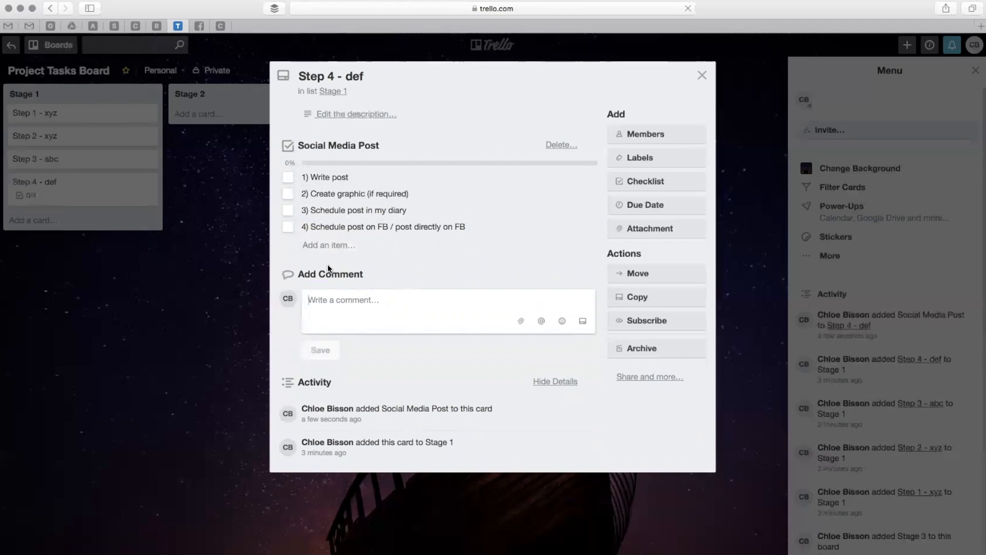
Mark all four items of the Social Media Post checklist as complete.
left_click(288, 178)
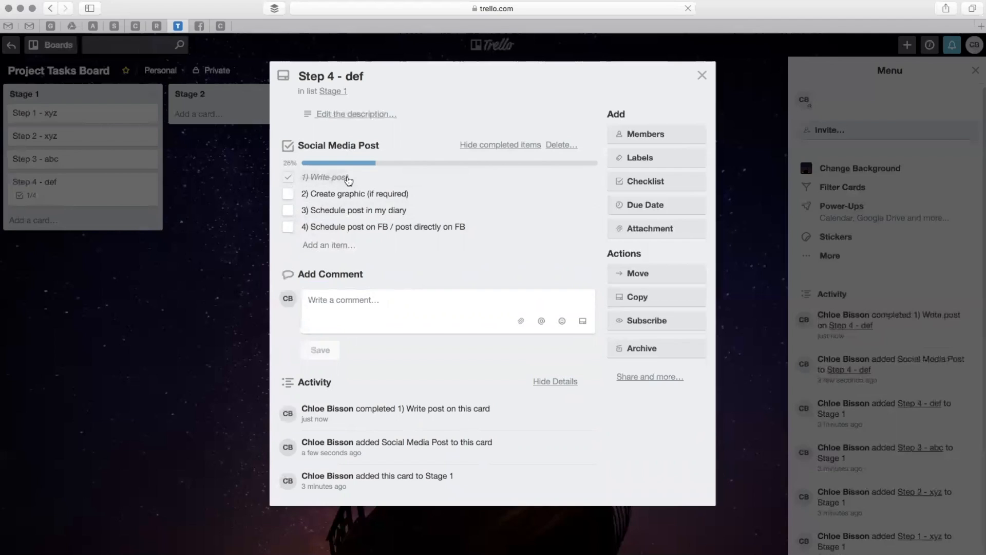
left_click(289, 194)
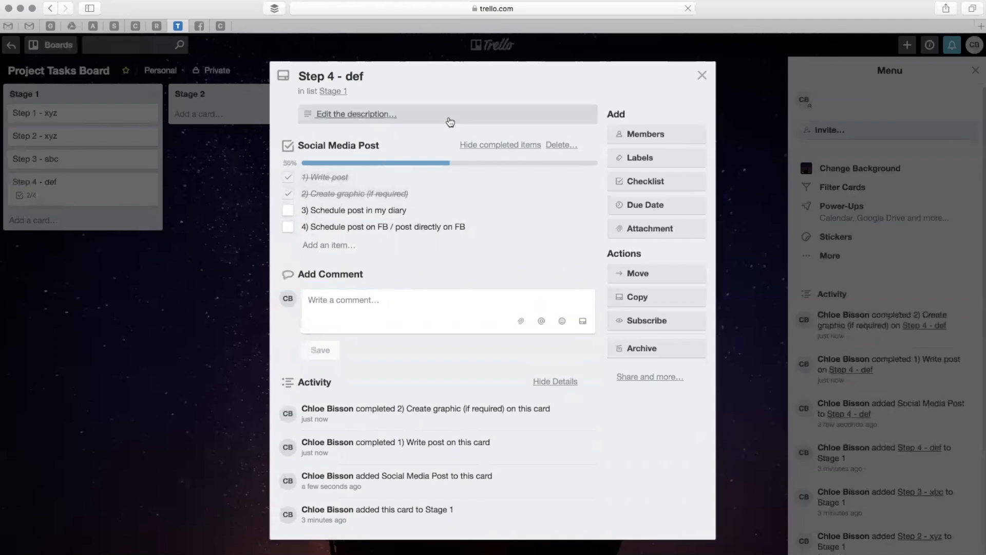
left_click(289, 211)
left_click(288, 227)
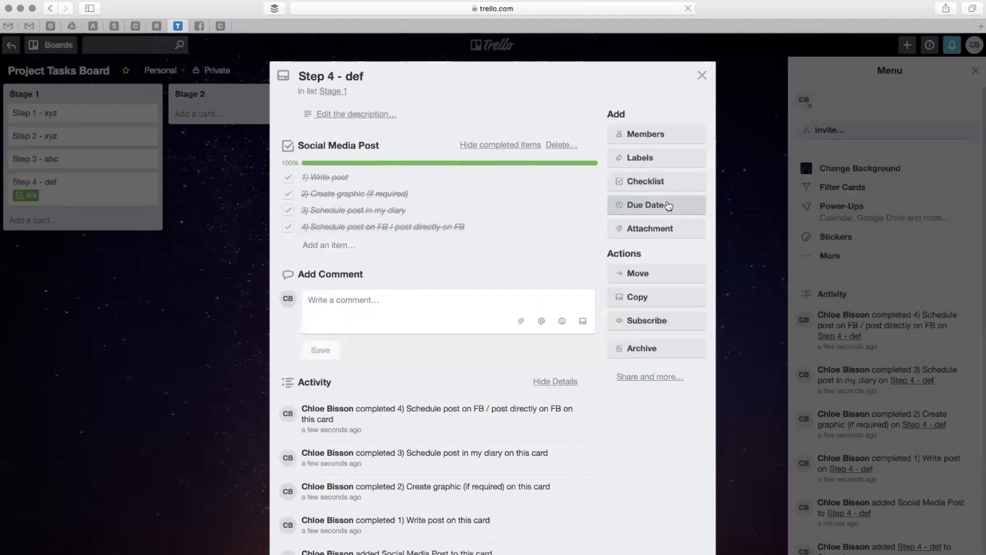
Set all four Social Media Post checklist items back to incomplete.
left_click(298, 227)
left_click(289, 210)
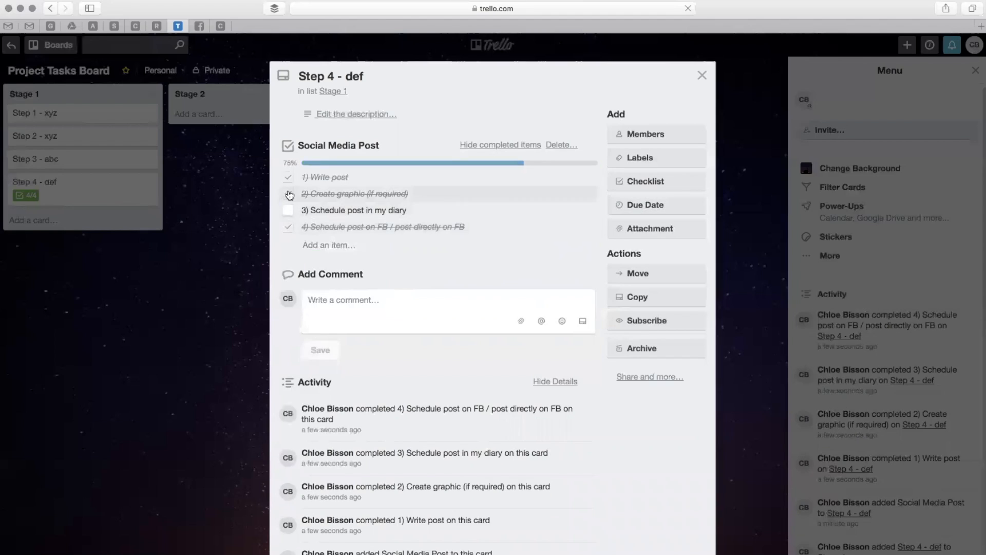
left_click(288, 194)
left_click(289, 177)
left_click(288, 227)
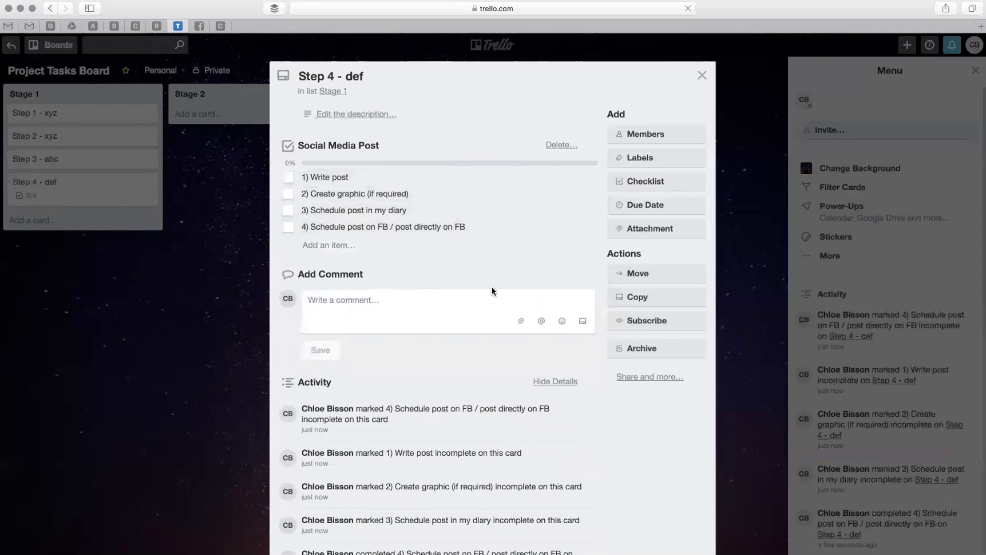
Set the "Step 4 - def" card's due date to 20/12/2017 at 12:00 and close the card.
left_click(690, 206)
left_click(697, 380)
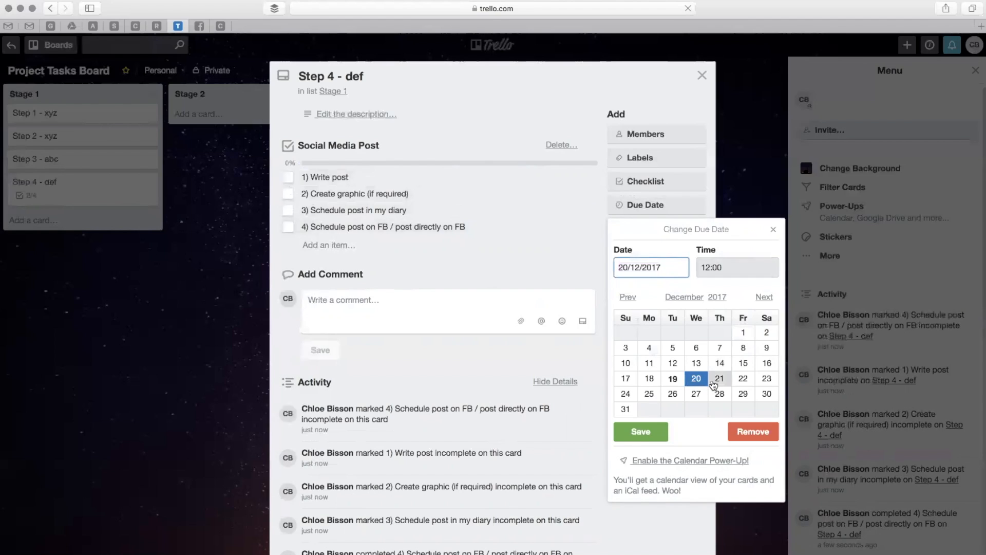
left_click(641, 435)
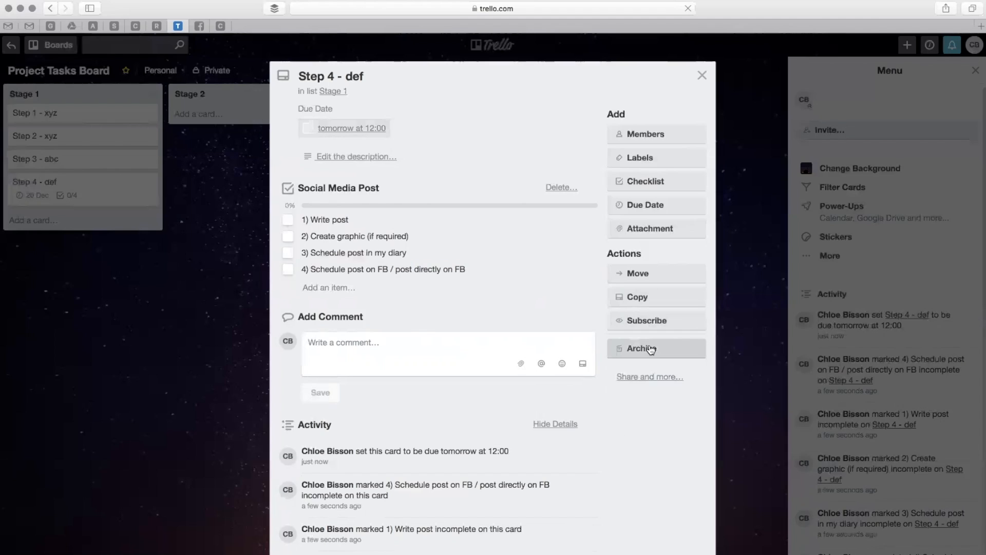
left_click(701, 77)
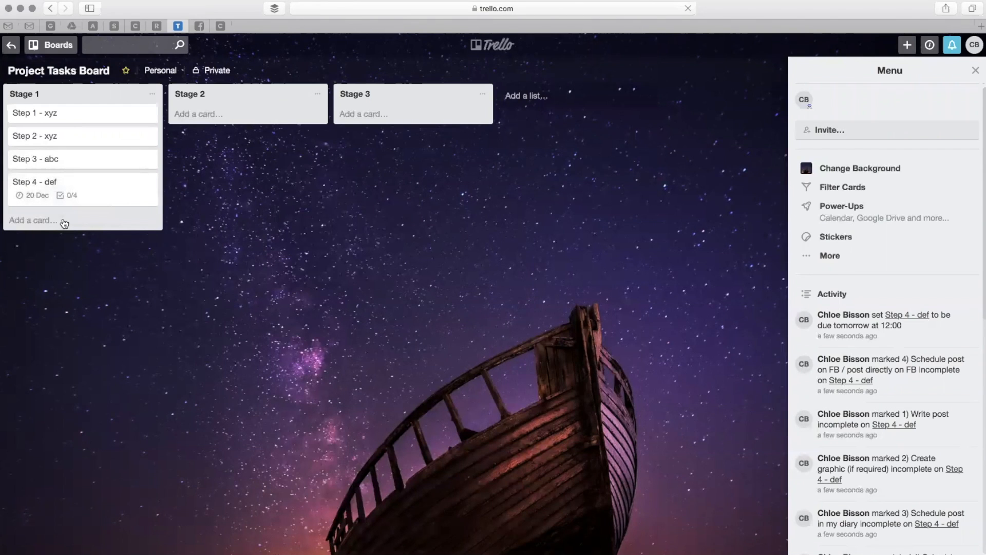
Try moving the "Step 4 - def" card to Stage 2 and Stage 3, and return it to Stage 1.
left_click(80, 194)
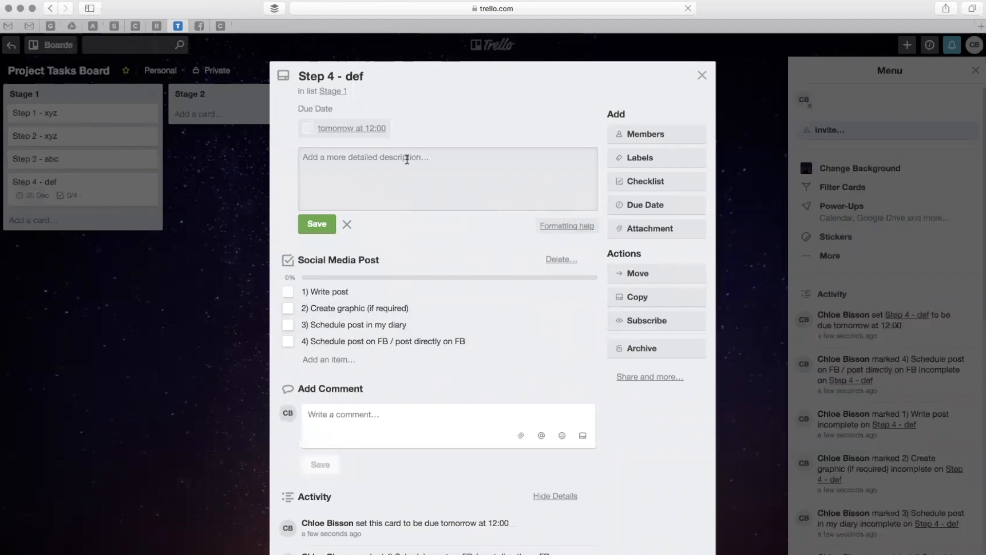
left_click(701, 77)
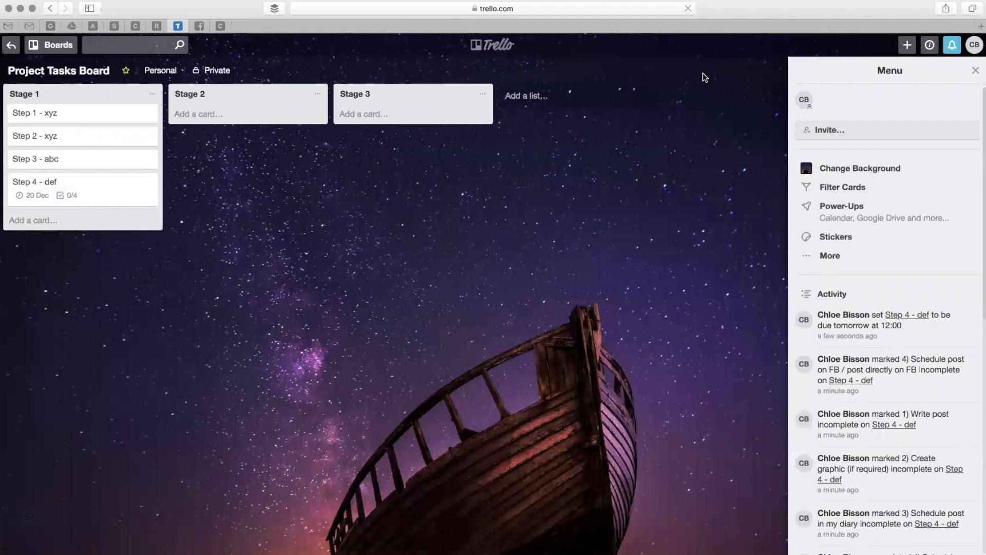
left_click_drag(95, 178, 136, 165)
mouse_move(237, 97)
left_mouse_down()
mouse_move(48, 101)
mouse_move(452, 100)
mouse_move(226, 98)
left_mouse_up()
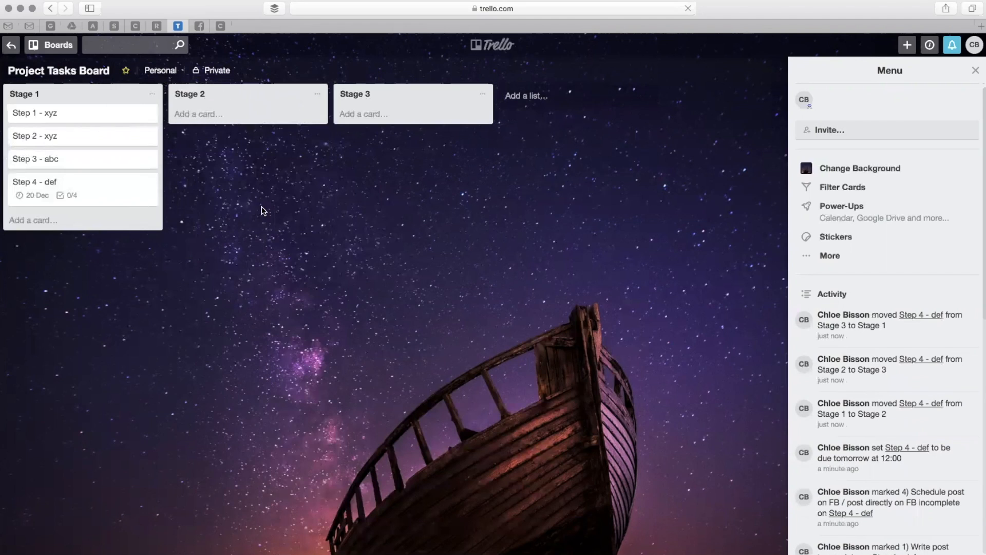
Open the Weekly Tasks Board and add the lists "Monday" and "Tuesday".
left_click(11, 47)
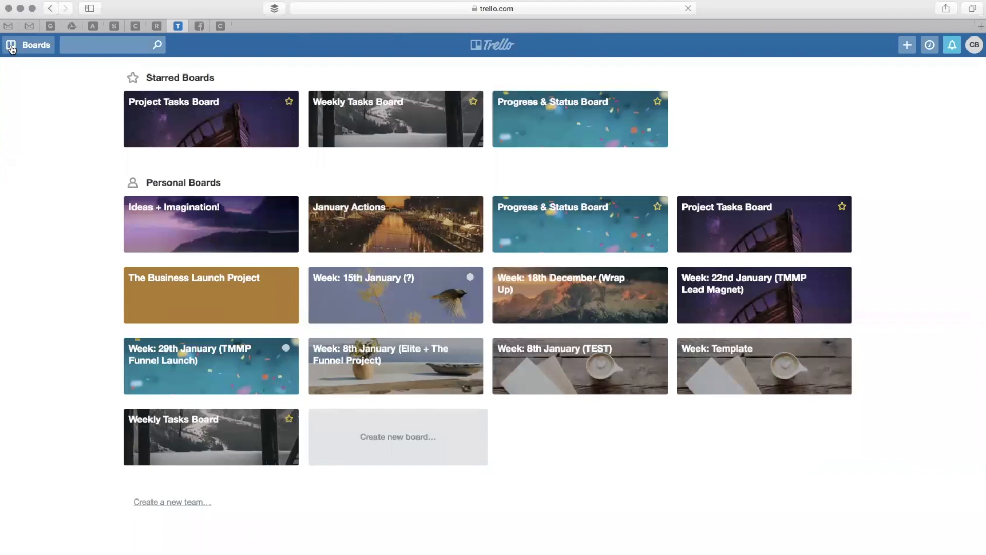
left_click(413, 112)
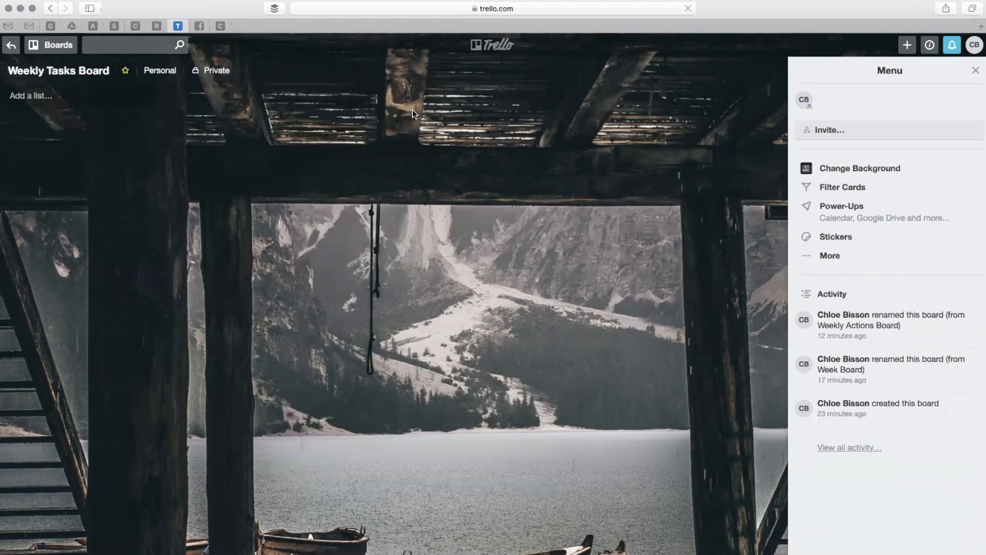
left_click(9, 97)
type("Monday")
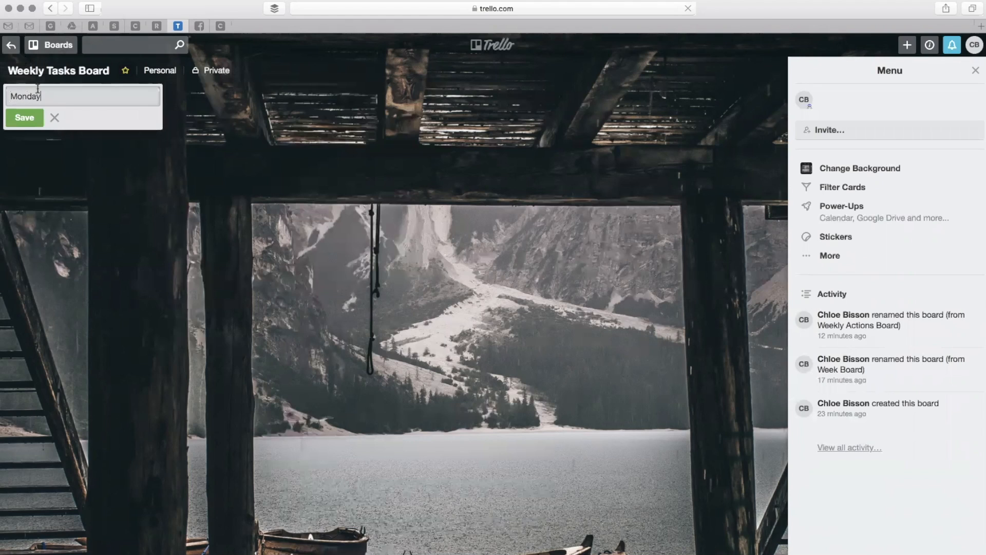
key("Return")
type("Tuesday")
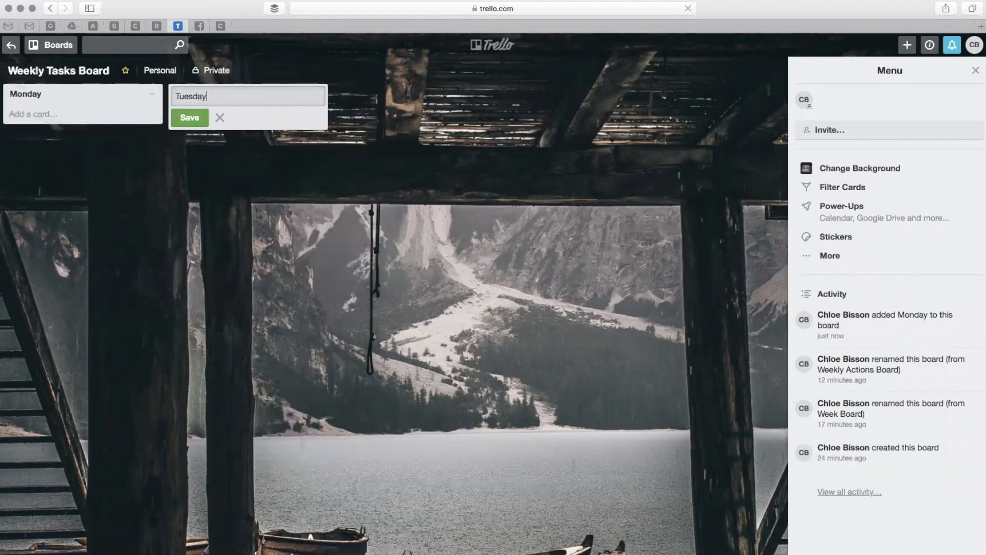
key("Return")
Add the lists "Wednesday", "Thursday" and "Friday" to the Weekly Tasks Board.
type("Wednesday")
key("Return")
type("Thursday")
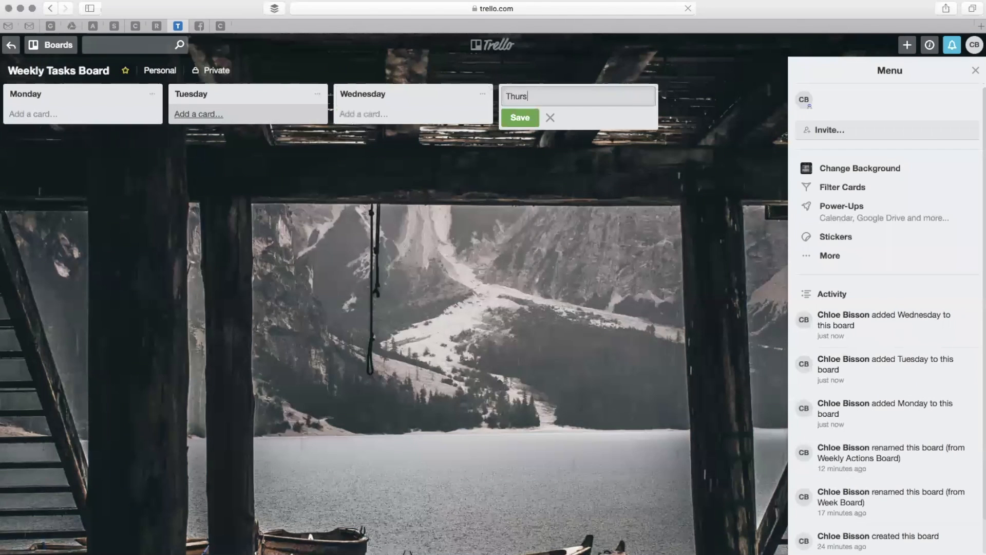
key("Return")
type("Friday")
key("Return")
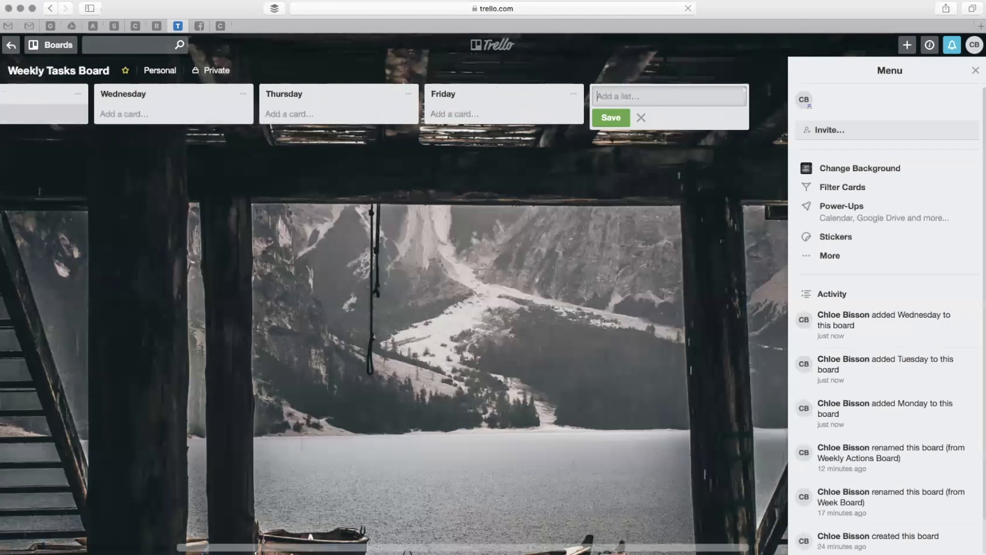
left_click(236, 205)
scroll(235, 205, "left", 5)
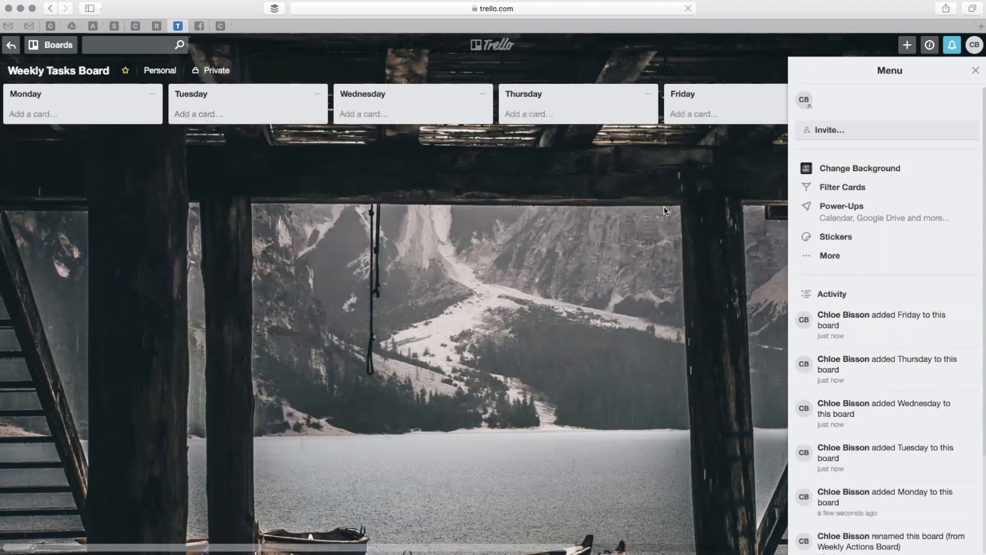
Add a card titled "Create social media post" to the Monday list.
left_click(101, 113)
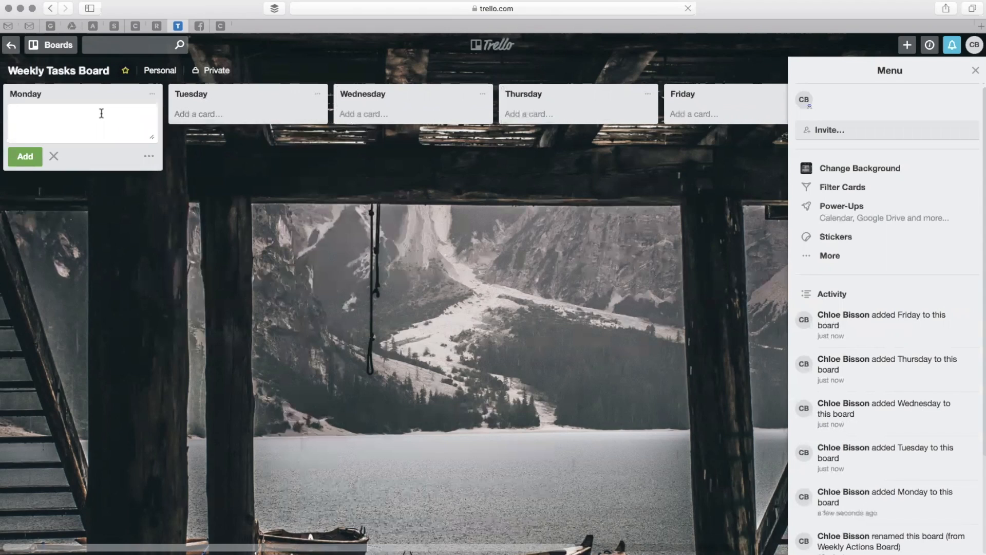
type("Create social media post")
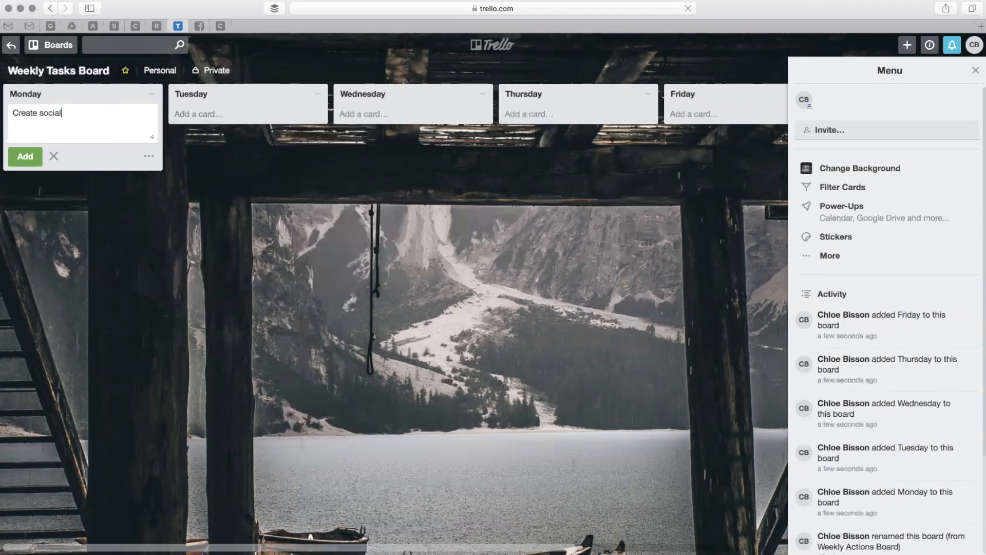
left_click(25, 156)
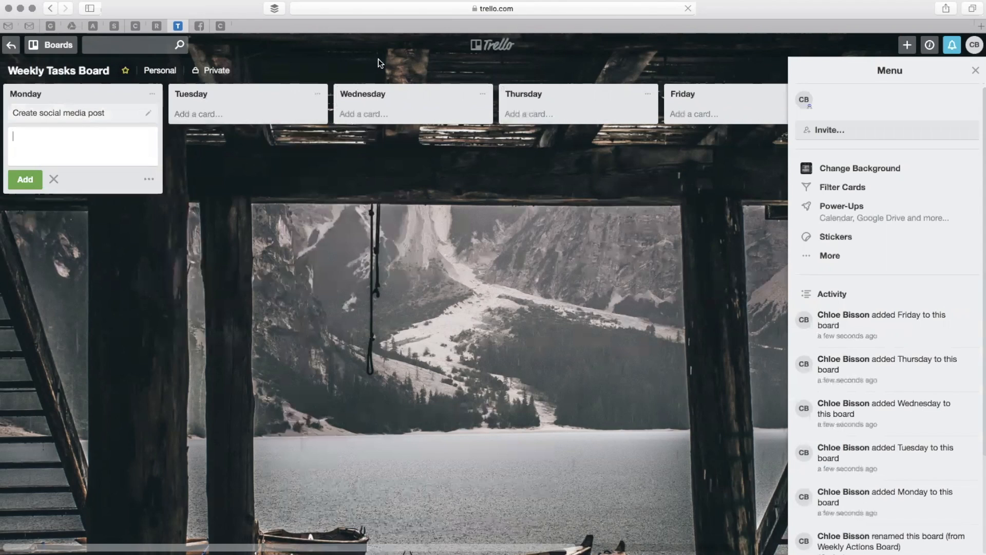
Add a card titled "Create graphic" to the Wednesday list.
left_click(389, 112)
type("Create graphic")
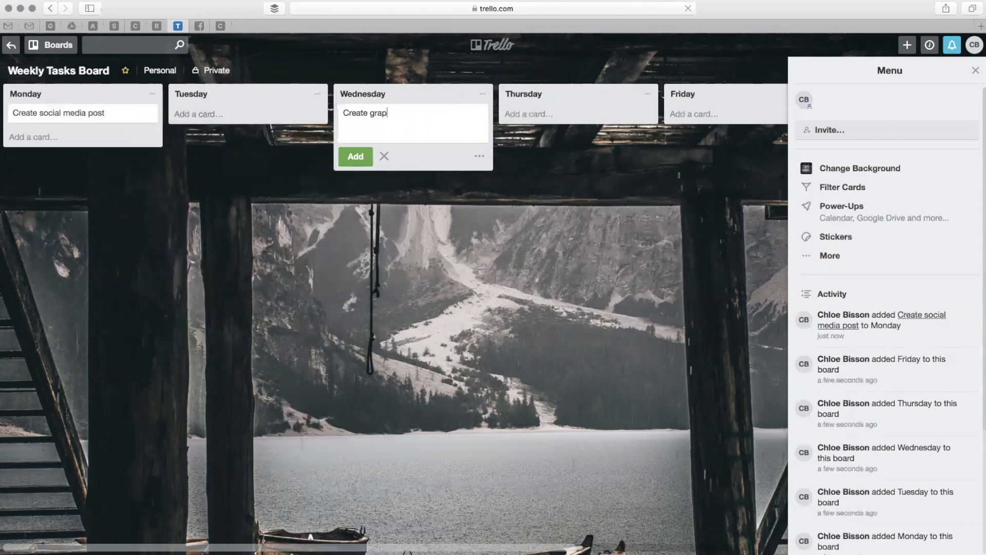
left_click(371, 154)
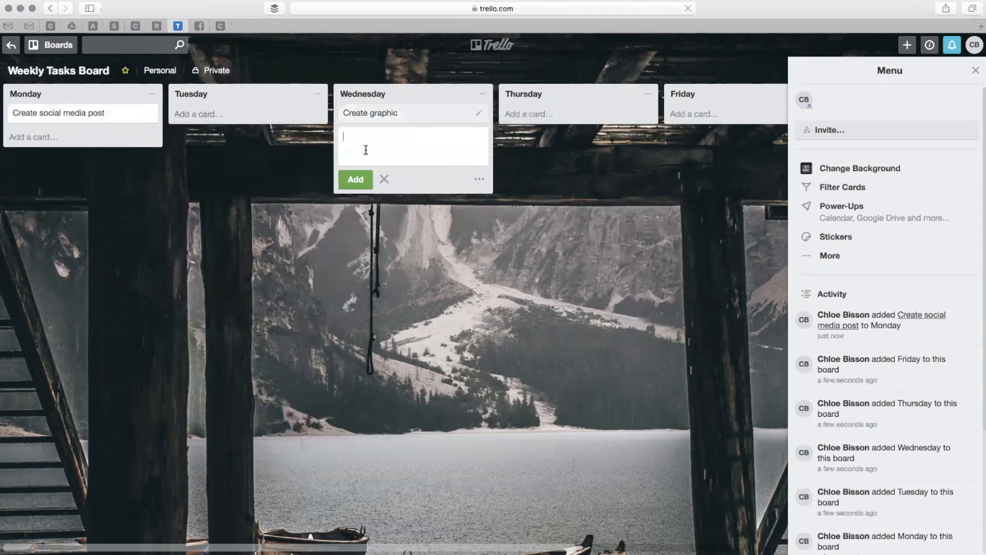
Add a card titled "Post social media post" to the Thursday list.
left_click(561, 109)
type("Post socia")
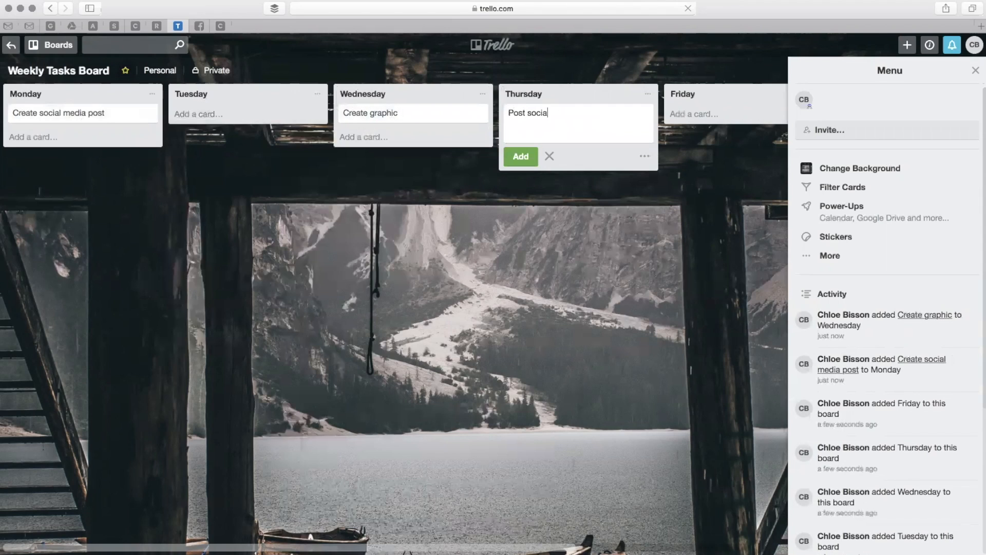
type("l media post")
left_click(523, 160)
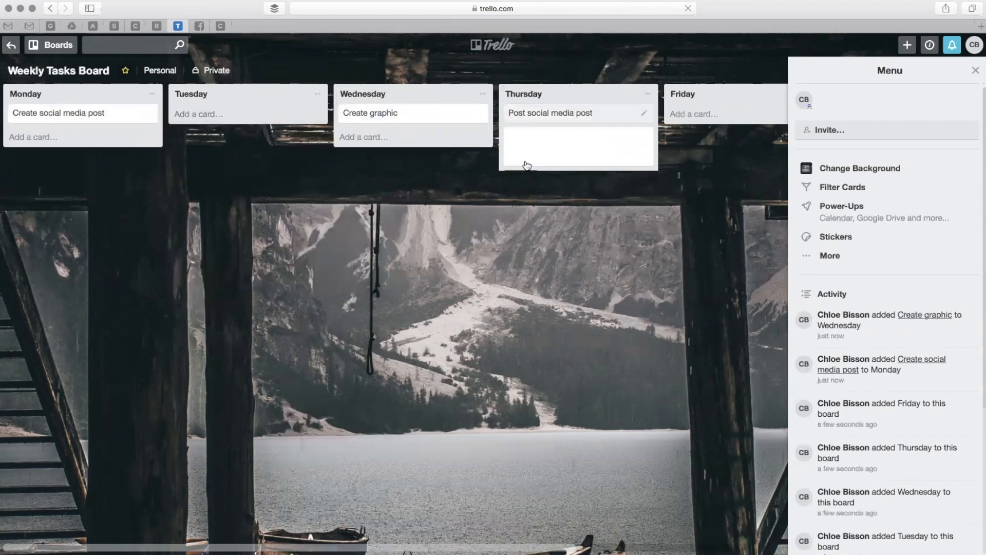
left_click(471, 337)
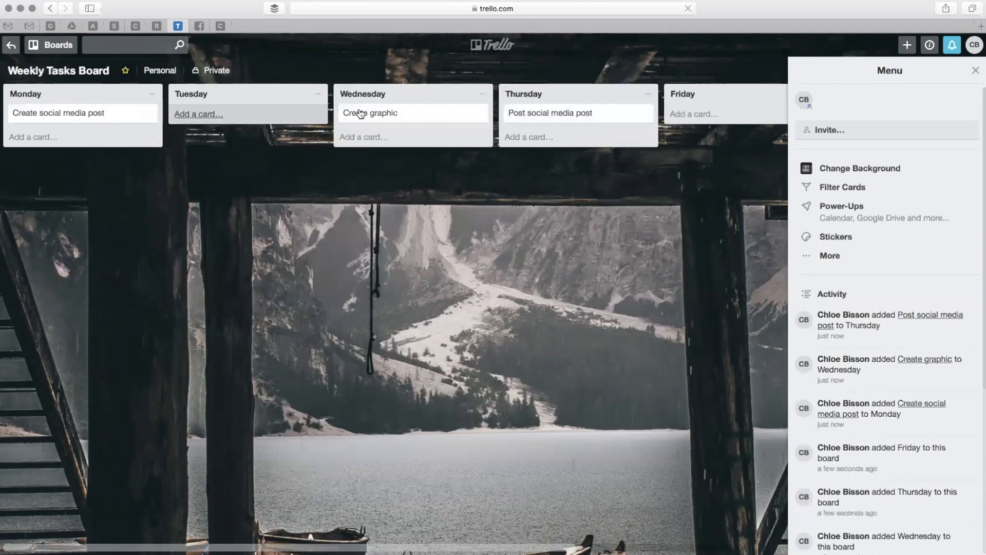
Move the "Create graphic" card to the Tuesday list and the "Post social media post" card to the Wednesday list.
left_click_drag(465, 114, 294, 109)
left_click_drag(583, 114, 417, 227)
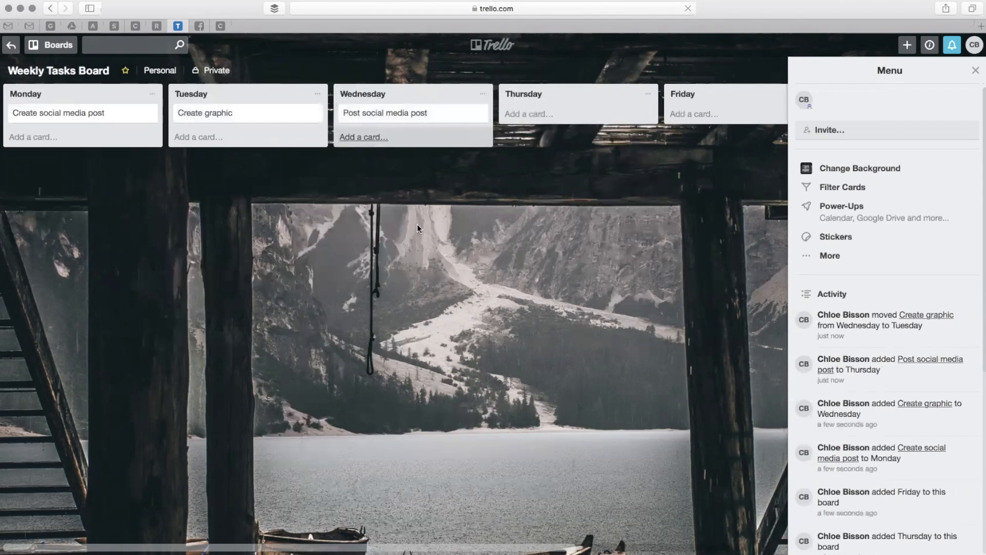
View the details and available options of the "Create social media post" card in the Monday list, then close it.
left_click(113, 115)
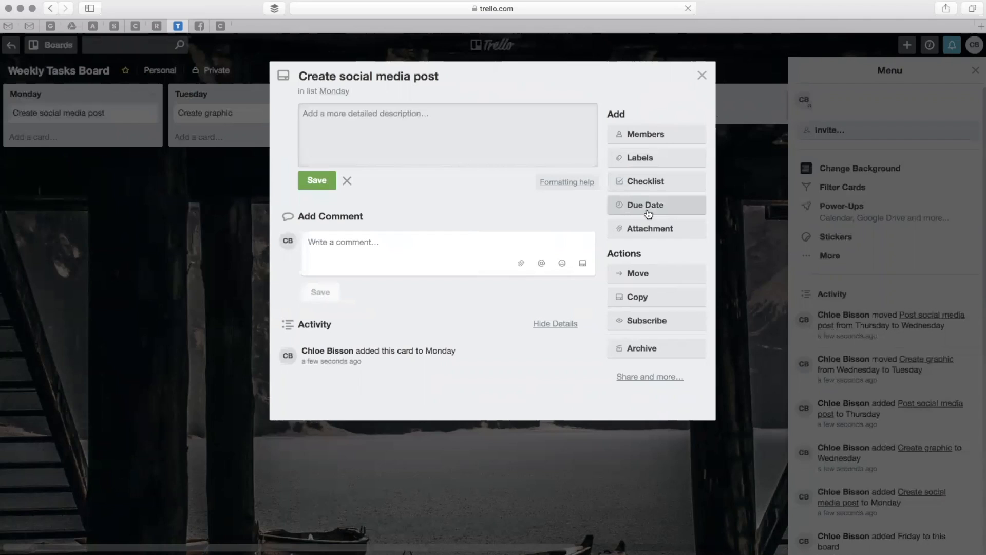
left_click(700, 77)
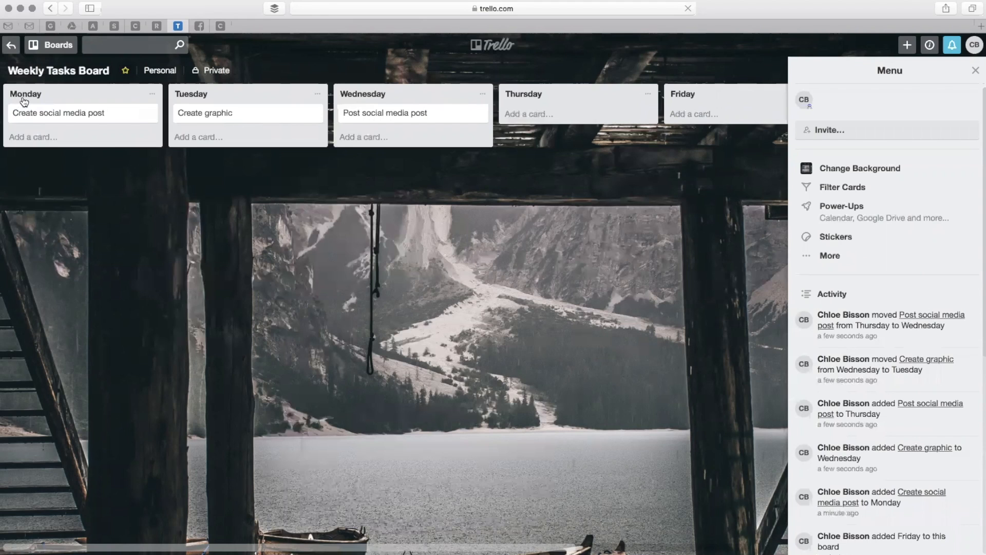
Open the Progress & Status Board and add the lists "To Do" and "In progress".
left_click(11, 44)
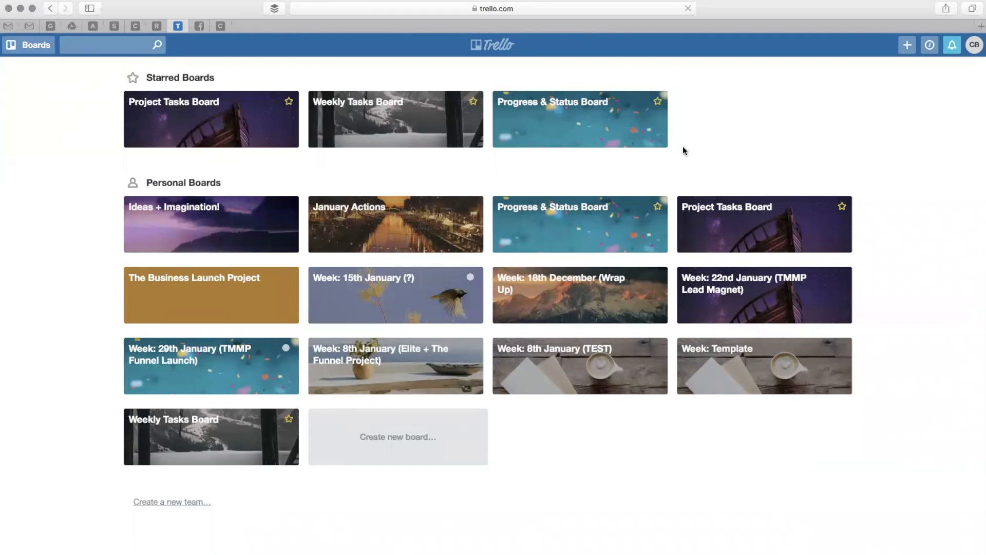
left_click(637, 126)
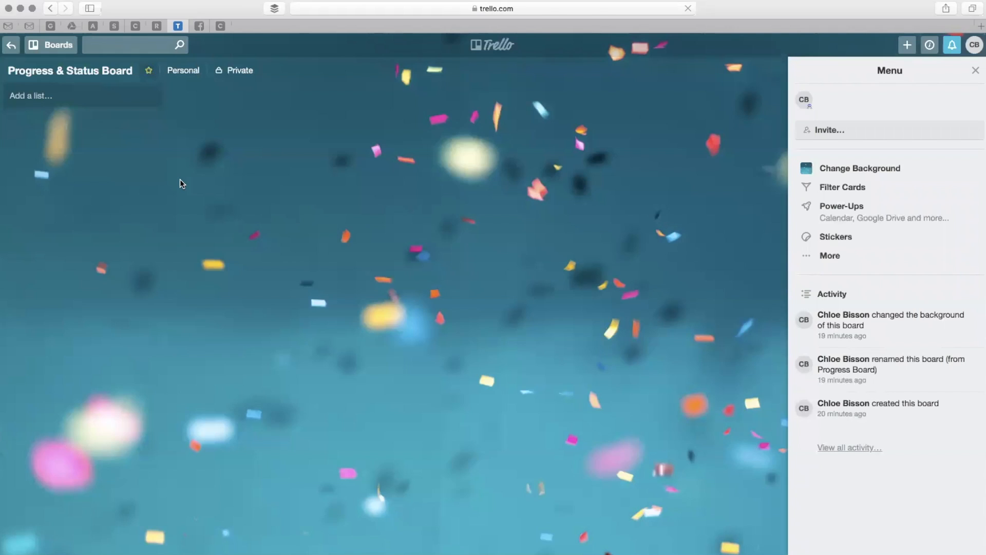
left_click(93, 90)
type("To Do")
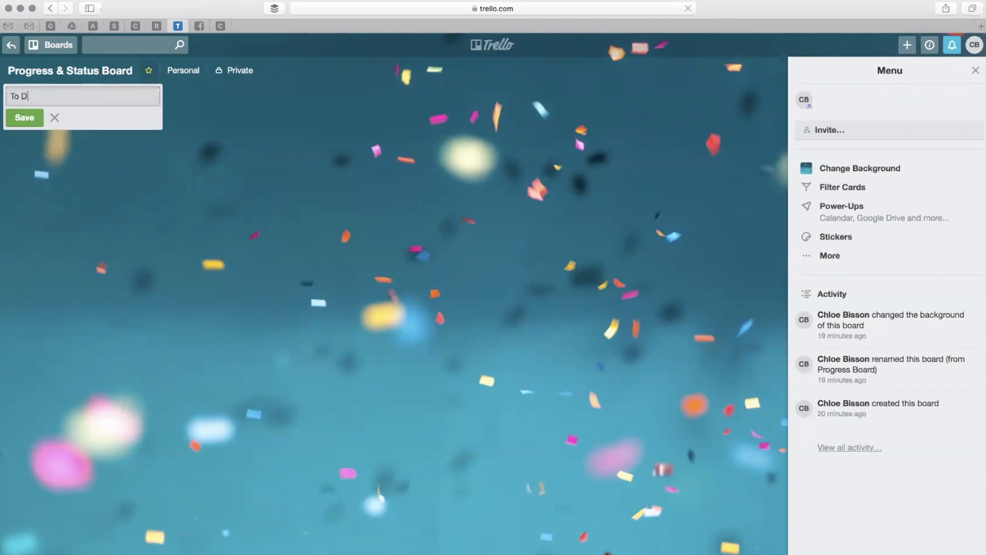
left_click(24, 118)
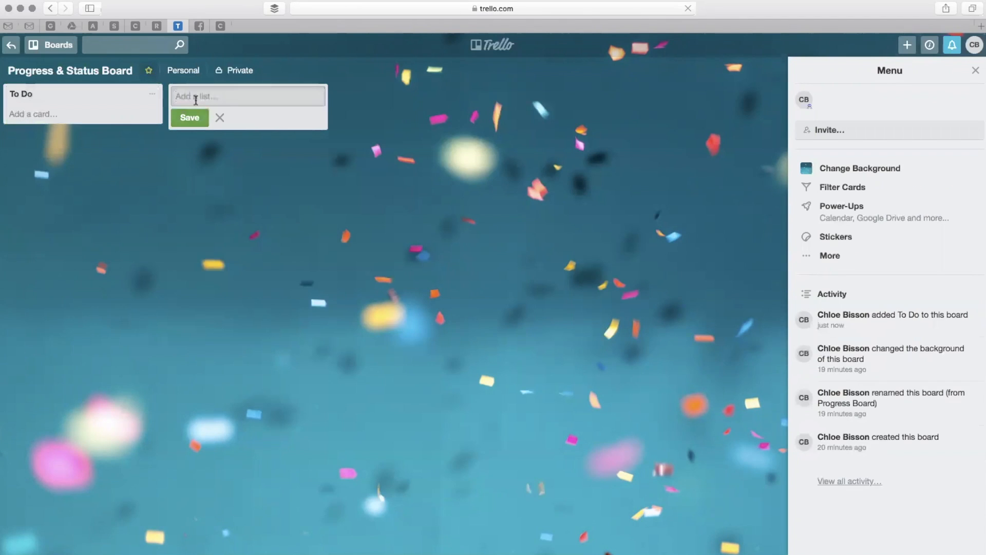
type("In progress")
left_click(196, 122)
Add the lists "Almost complete" and "Complete / Done" to the Progress & Status Board.
type("Almost ")
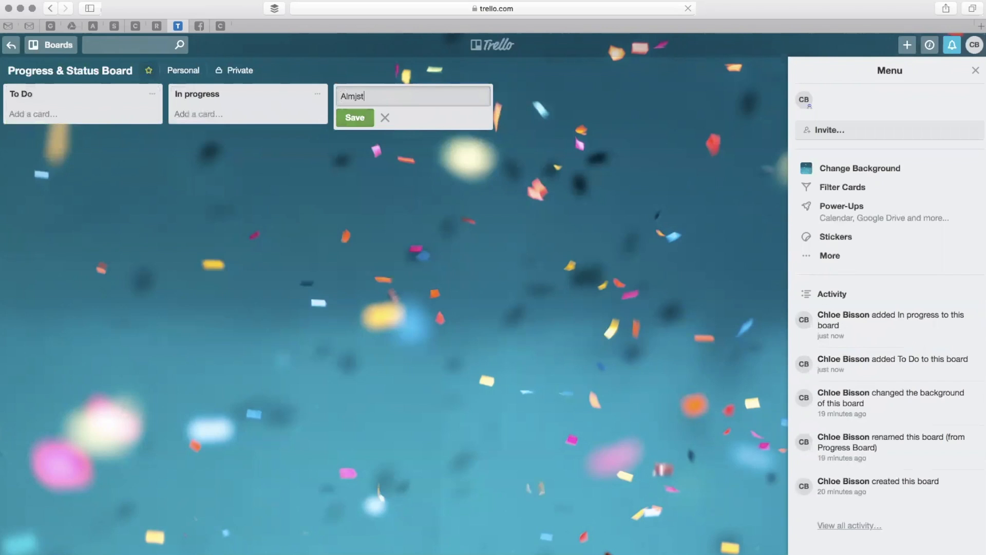
type("compel")
key("BackSpace")
key("BackSpace")
key("BackSpace")
key("BackSpace")
key("BackSpace")
type("omplete")
left_click(354, 117)
type("Cop")
key("BackSpace")
type("mplete / Done")
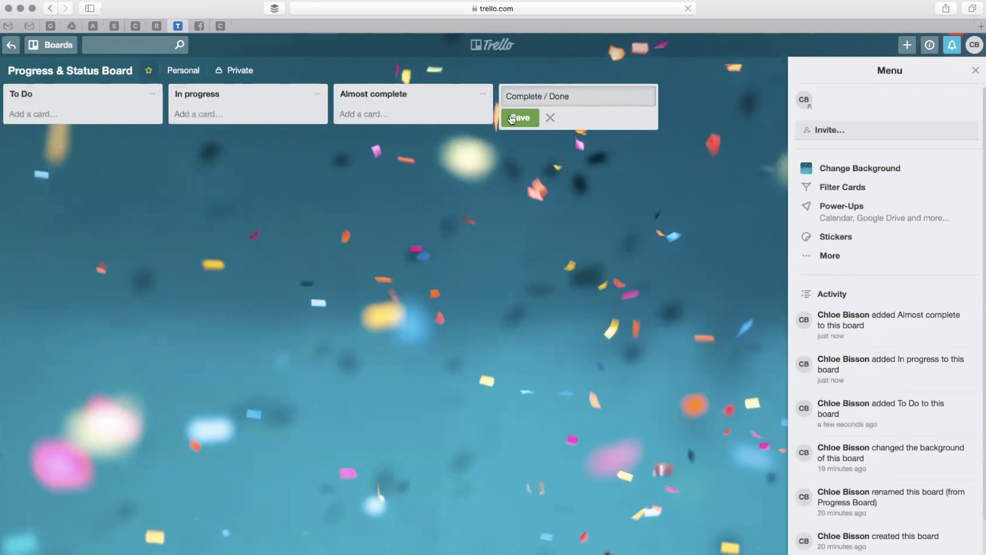
key("Return")
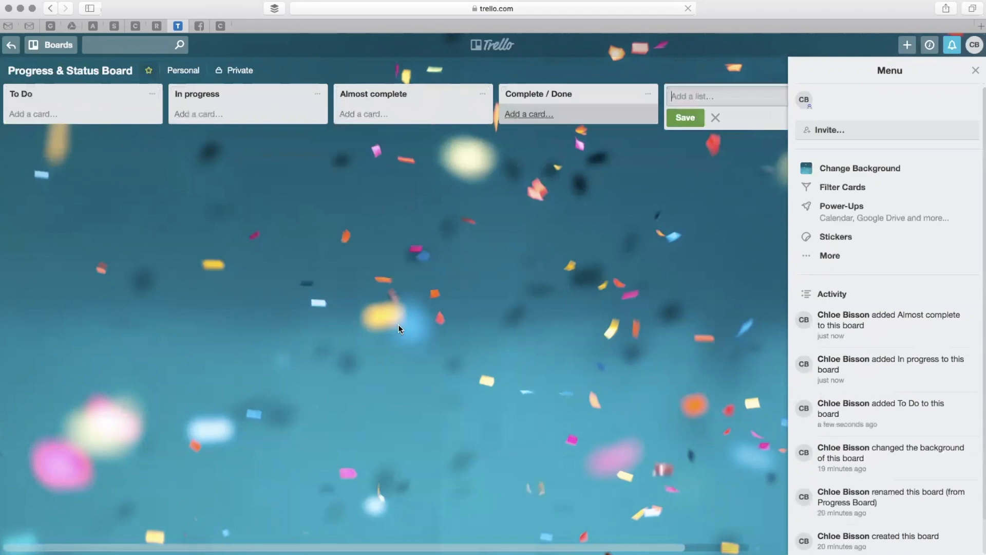
Add the cards "Create social media post" and "Create graphic" to the To Do list.
left_click(75, 114)
type("Create ")
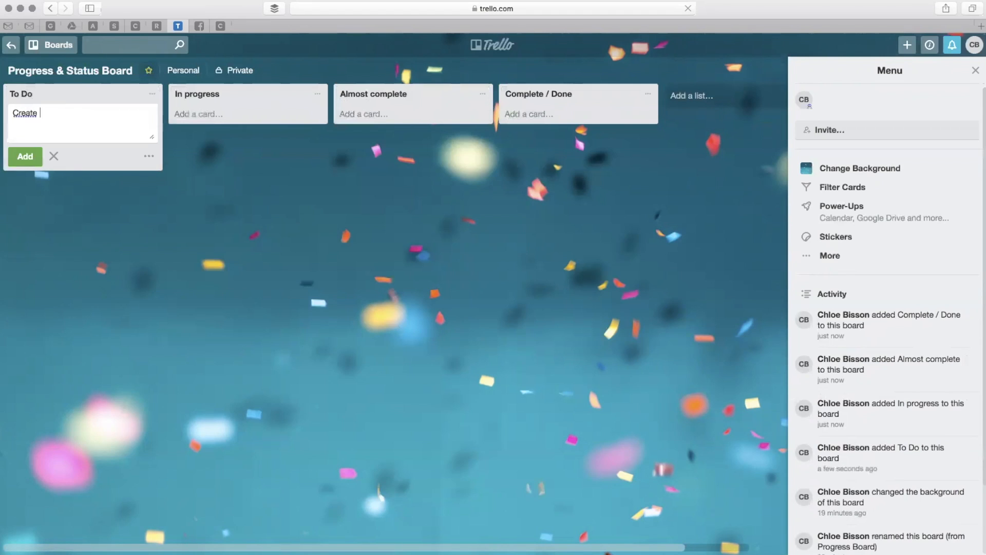
type("social media post")
key("Return")
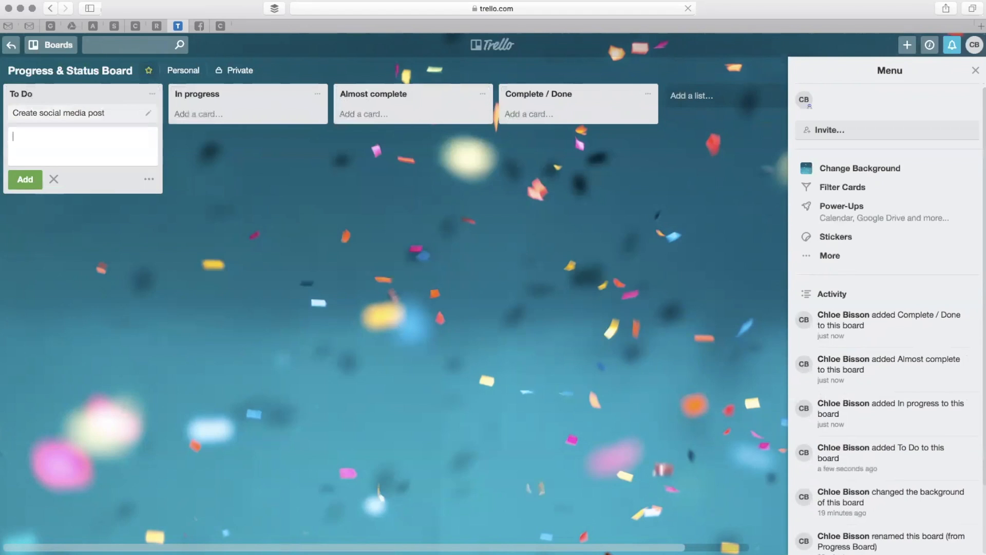
type("Creat graphic")
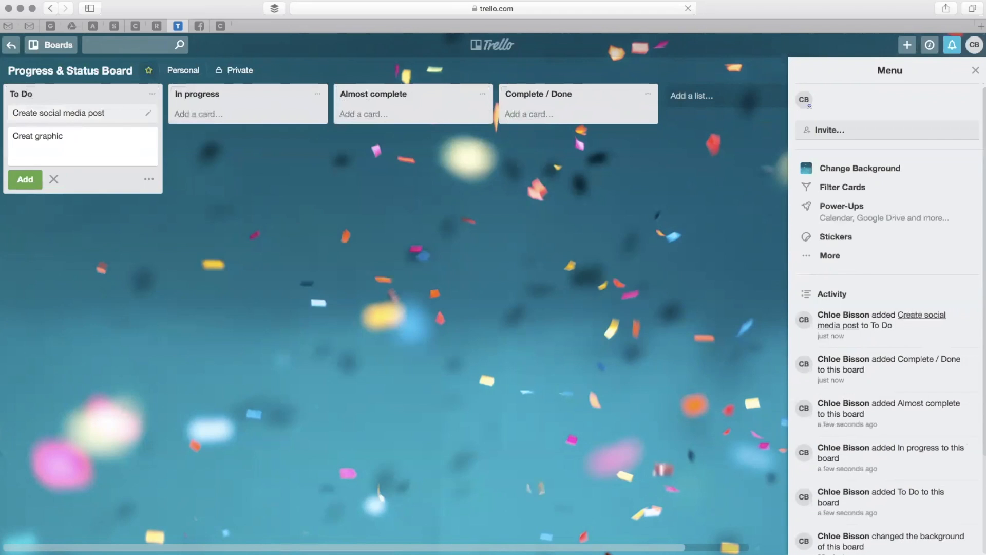
left_click(34, 135)
type("e")
key("Return")
Add the cards "Schedule post" and "Post on FB" to the To Do list.
type("Schedule post")
key("Return")
type("Post FB")
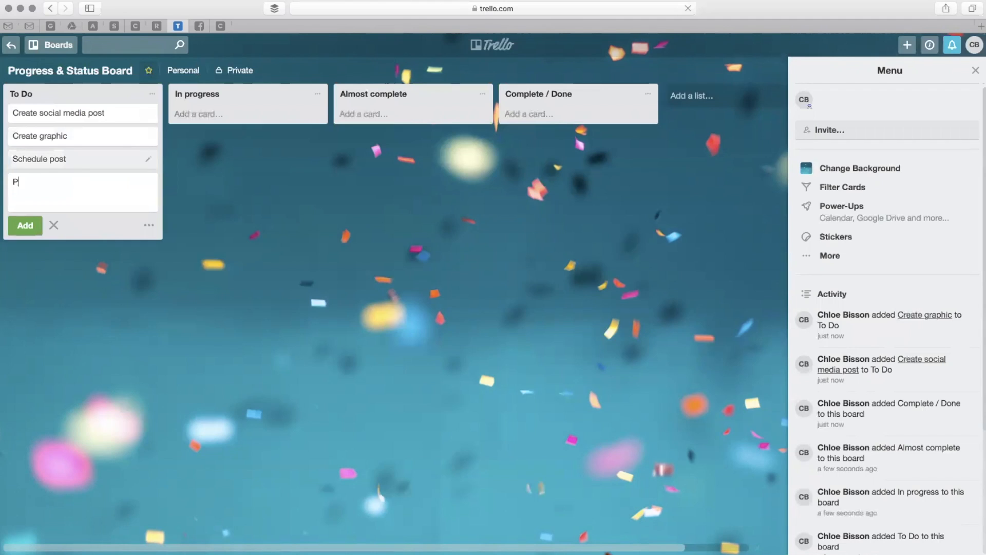
key("BackSpace")
key("BackSpace")
type("on FB")
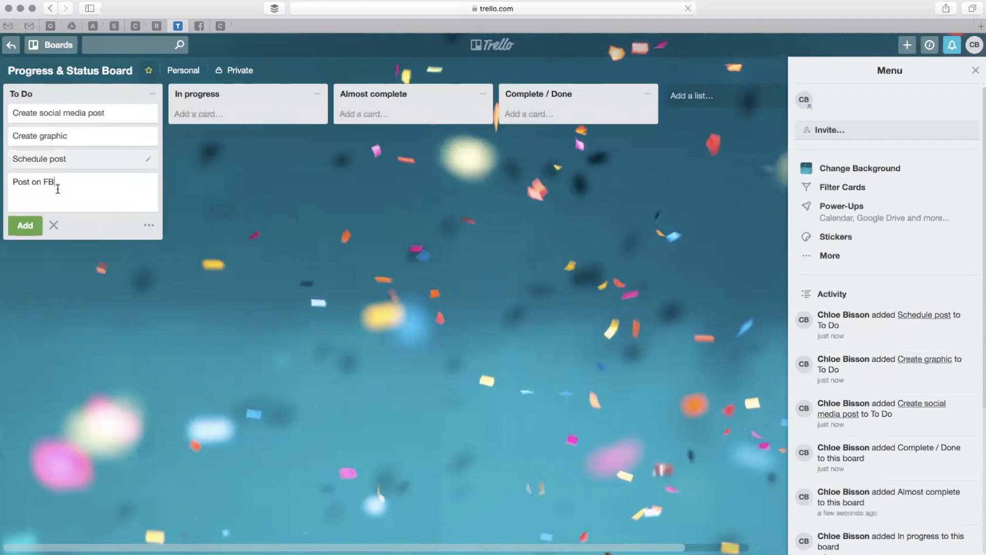
left_click(21, 226)
left_click(50, 300)
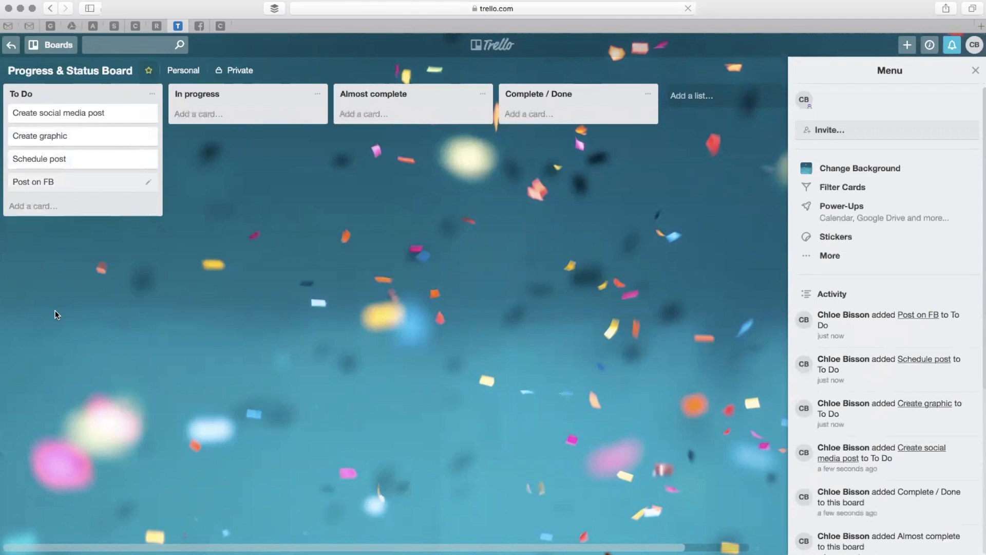
Move all four To Do cards to Complete / Done, taking "Create social media post" through In progress and Almost complete.
left_click_drag(110, 114, 561, 119)
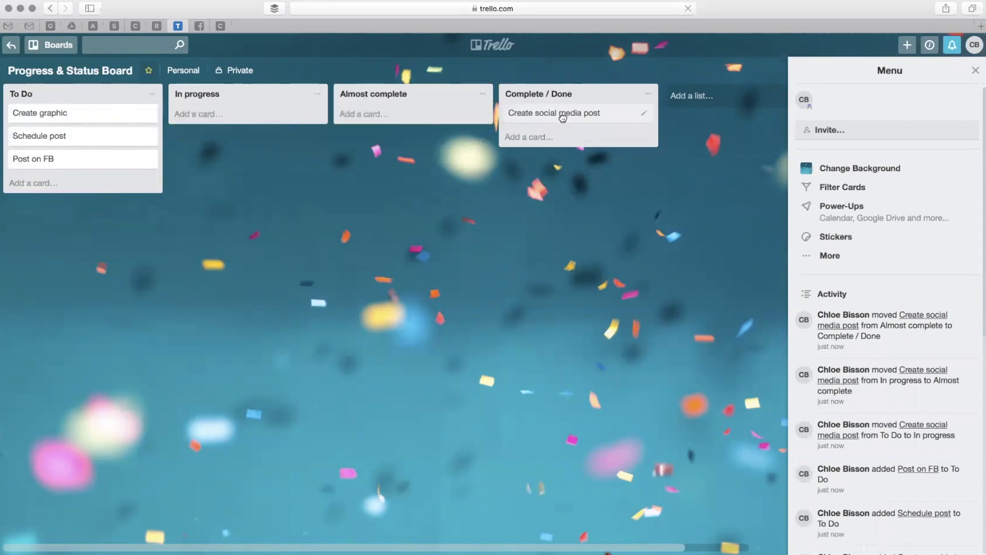
left_click_drag(121, 112, 616, 135)
left_click_drag(335, 115, 588, 160)
left_click_drag(395, 129, 557, 179)
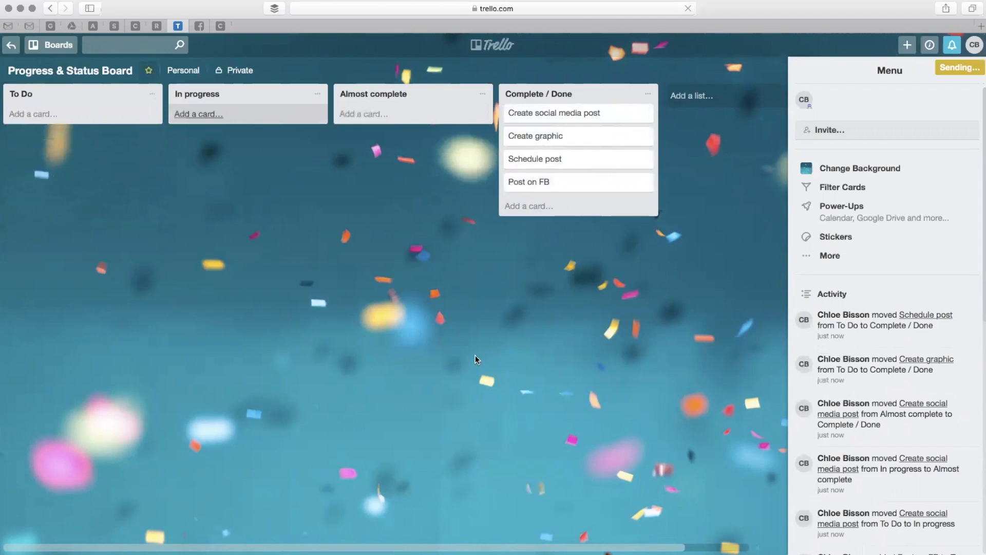